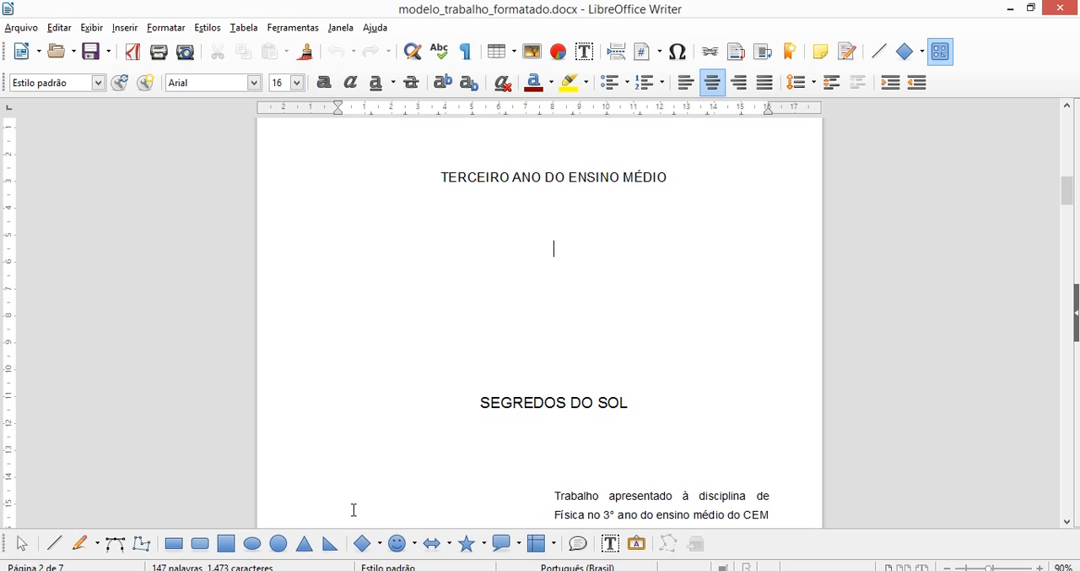
Review the layout of the cover page and the title page of the formatted work template.
{"action": "key", "text": "Down"}
{"action": "key", "text": "Down"}
{"action": "key", "text": "Down"}
{"action": "key", "text": "Down"}
{"action": "key", "text": "Down"}
{"action": "key", "text": "Down"}
{"action": "key", "text": "Down"}
{"action": "key", "text": "Down"}
{"action": "key", "text": "Down"}
{"action": "key", "text": "Down"}
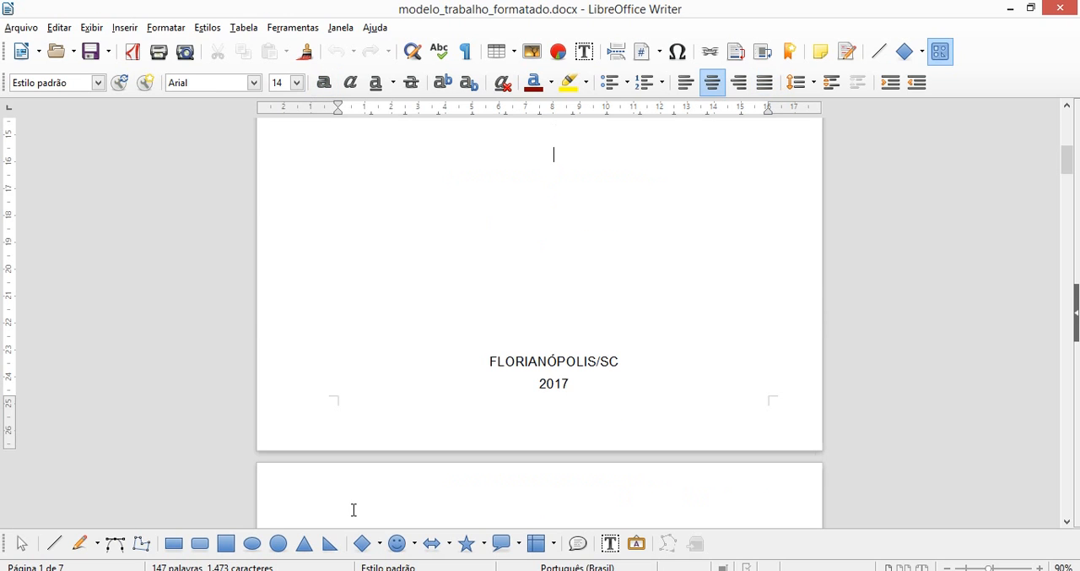
{"action": "key", "text": "Up"}
{"action": "key", "text": "Up"}
{"action": "key", "text": "Up"}
{"action": "key", "text": "Up"}
{"action": "key", "text": "Up"}
{"action": "key", "text": "Up"}
{"action": "key", "text": "Up"}
{"action": "key", "text": "Up"}
{"action": "key", "text": "Up"}
{"action": "key", "text": "Up"}
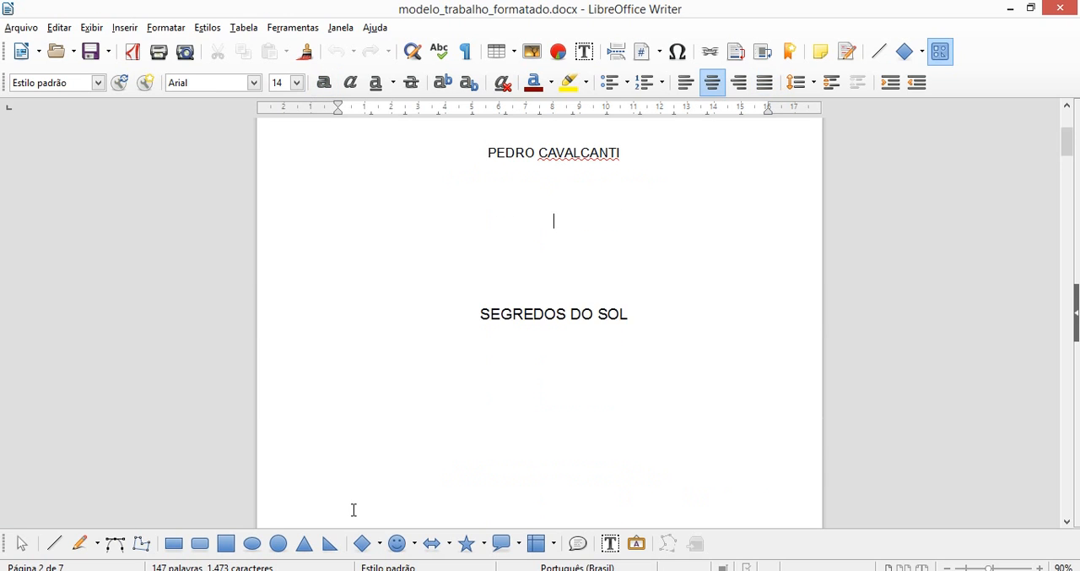
{"action": "key", "text": "Down"}
{"action": "key", "text": "Down"}
{"action": "key", "text": "Down"}
{"action": "key", "text": "Down"}
{"action": "key", "text": "Down"}
{"action": "key", "text": "Down"}
{"action": "key", "text": "Down"}
{"action": "key", "text": "Down"}
{"action": "key", "text": "Down"}
{"action": "key", "text": "Down"}
{"action": "key", "text": "Down"}
{"action": "key", "text": "Down"}
{"action": "key", "text": "Down"}
{"action": "key", "text": "Down"}
{"action": "key", "text": "Down"}
{"action": "key", "text": "Down"}
{"action": "key", "text": "Down"}
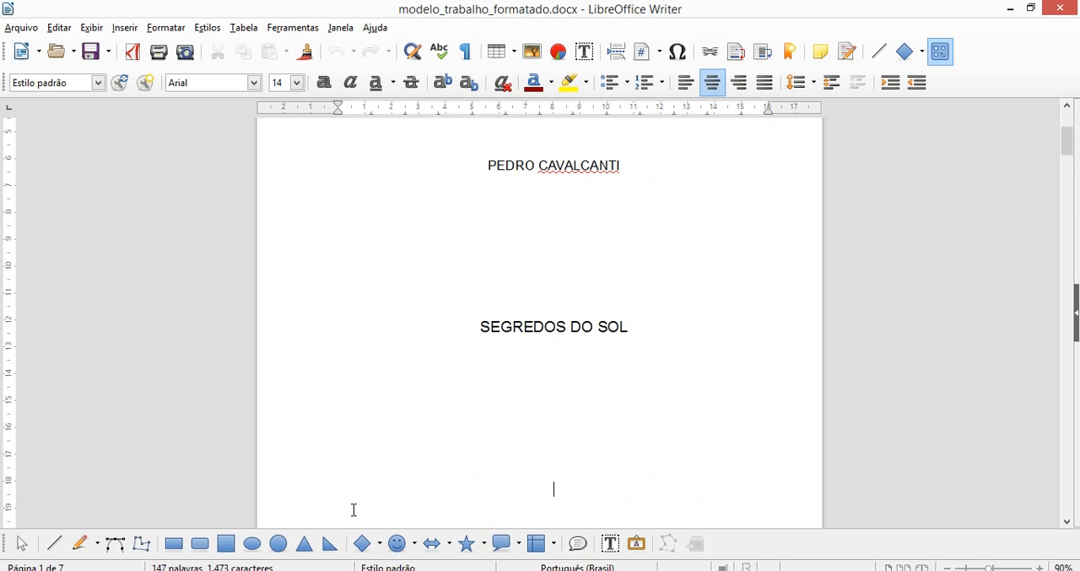
{"action": "key", "text": "Down"}
{"action": "key", "text": "Down"}
{"action": "key", "text": "Down"}
{"action": "key", "text": "Down"}
{"action": "key", "text": "Down"}
{"action": "key", "text": "Down"}
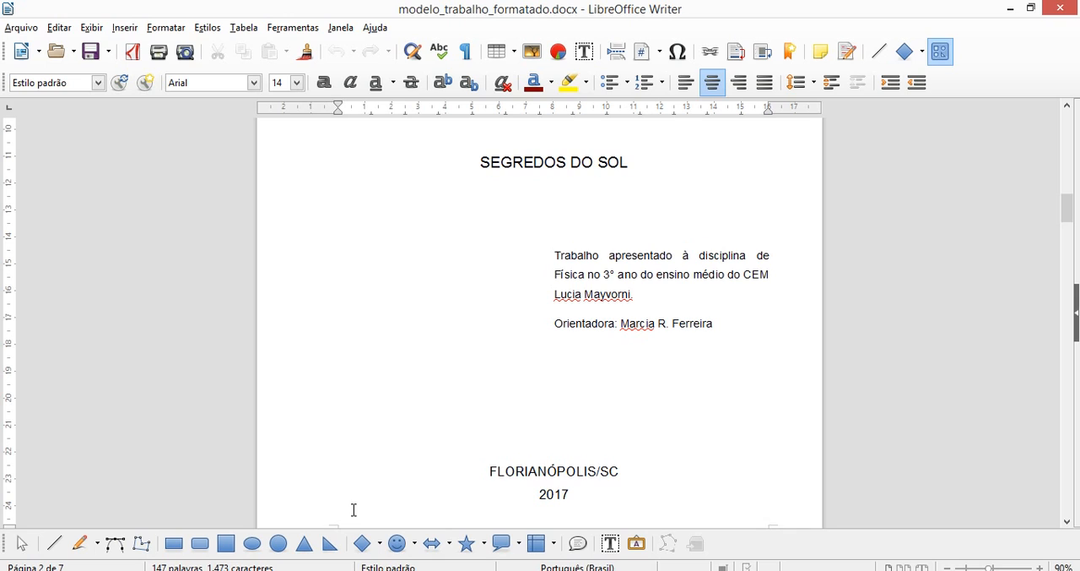
Examine the template's SUMÁRIO, INTRODUÇÃO, question, CONCLUSÃO and REFERÊNCIAS pages.
{"action": "key", "text": "Down"}
{"action": "key", "text": "Down"}
{"action": "key", "text": "Down"}
{"action": "key", "text": "Down"}
{"action": "key", "text": "Down"}
{"action": "key", "text": "Down"}
{"action": "key", "text": "Down"}
{"action": "key", "text": "Down"}
{"action": "key", "text": "Down"}
{"action": "key", "text": "Down"}
{"action": "key", "text": "Down"}
{"action": "key", "text": "Down"}
{"action": "key", "text": "Down"}
{"action": "key", "text": "Down"}
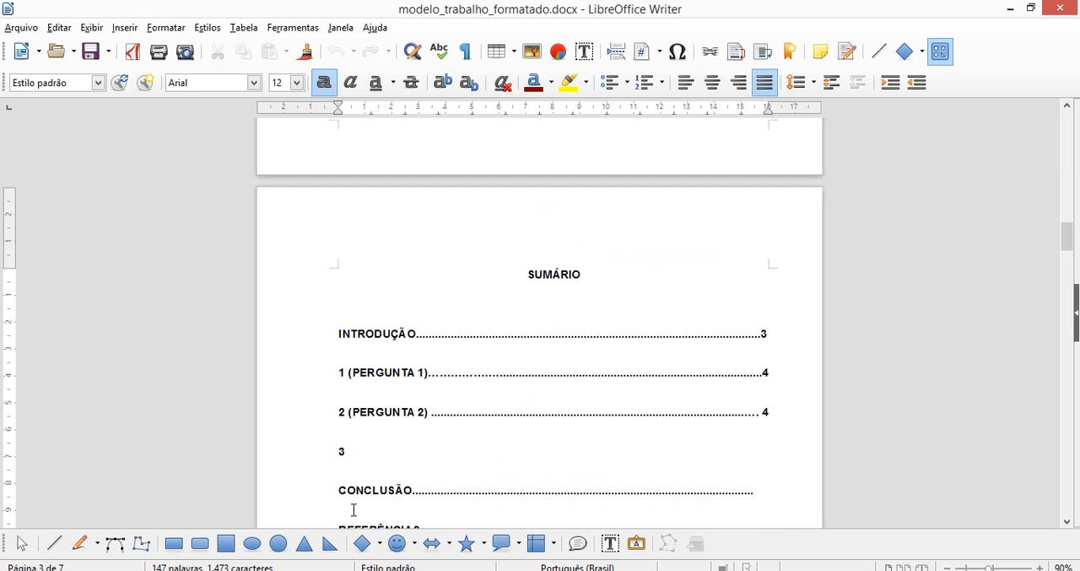
{"action": "key", "text": "Down"}
{"action": "key", "text": "Down"}
{"action": "key", "text": "Down"}
{"action": "key", "text": "Down"}
{"action": "key", "text": "Down"}
{"action": "key", "text": "Down"}
{"action": "key", "text": "Down"}
{"action": "key", "text": "Down"}
{"action": "key", "text": "Down"}
{"action": "key", "text": "Down"}
{"action": "key", "text": "Down"}
{"action": "key", "text": "Down"}
{"action": "key", "text": "Down"}
{"action": "key", "text": "Down"}
{"action": "key", "text": "Down"}
{"action": "key", "text": "Down"}
{"action": "key", "text": "Down"}
{"action": "key", "text": "Down"}
{"action": "key", "text": "Down"}
{"action": "key", "text": "Down"}
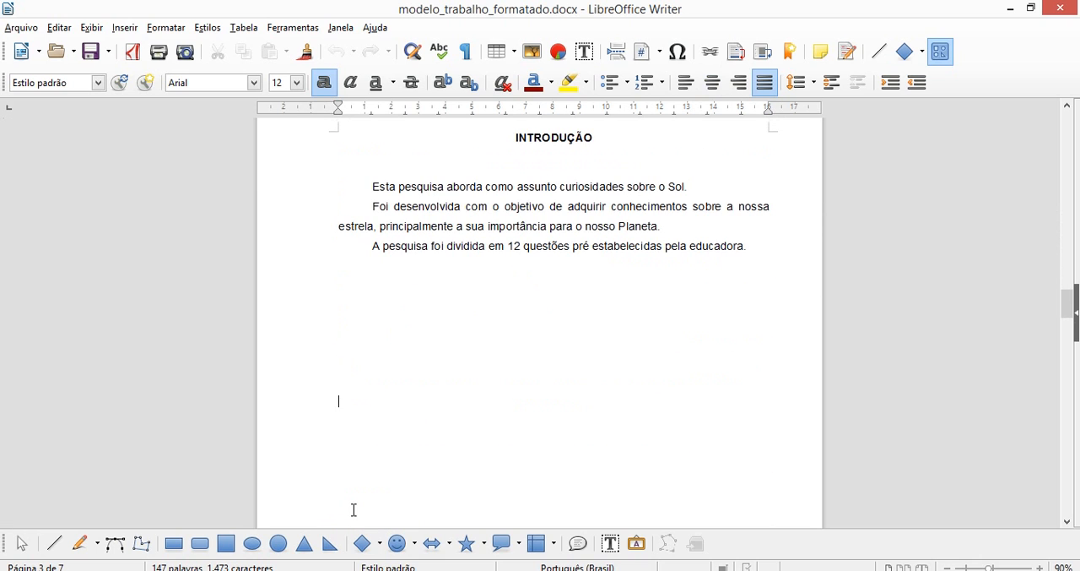
{"action": "key", "text": "Down"}
{"action": "key", "text": "Down"}
{"action": "key", "text": "Down"}
{"action": "key", "text": "Down"}
{"action": "key", "text": "Down"}
{"action": "key", "text": "Down"}
{"action": "key", "text": "Down"}
{"action": "key", "text": "Down"}
{"action": "key", "text": "Down"}
{"action": "key", "text": "Down"}
{"action": "key", "text": "Down"}
{"action": "key", "text": "Down"}
{"action": "key", "text": "Down"}
{"action": "key", "text": "Down"}
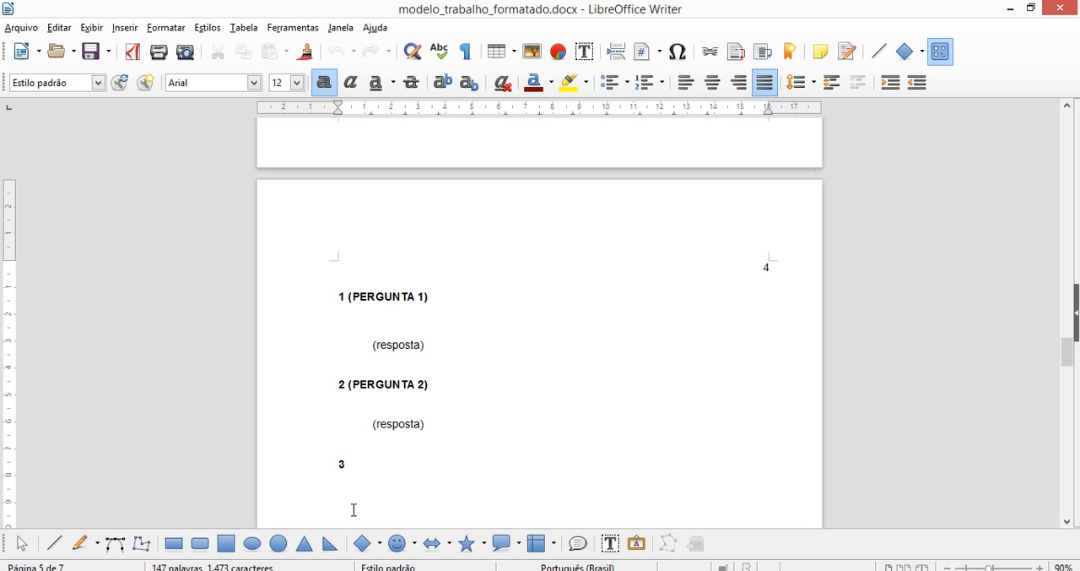
{"action": "key", "text": "Return"}
{"action": "key", "text": "Return"}
{"action": "key", "text": "Return"}
{"action": "key", "text": "Return"}
{"action": "key", "text": "Return"}
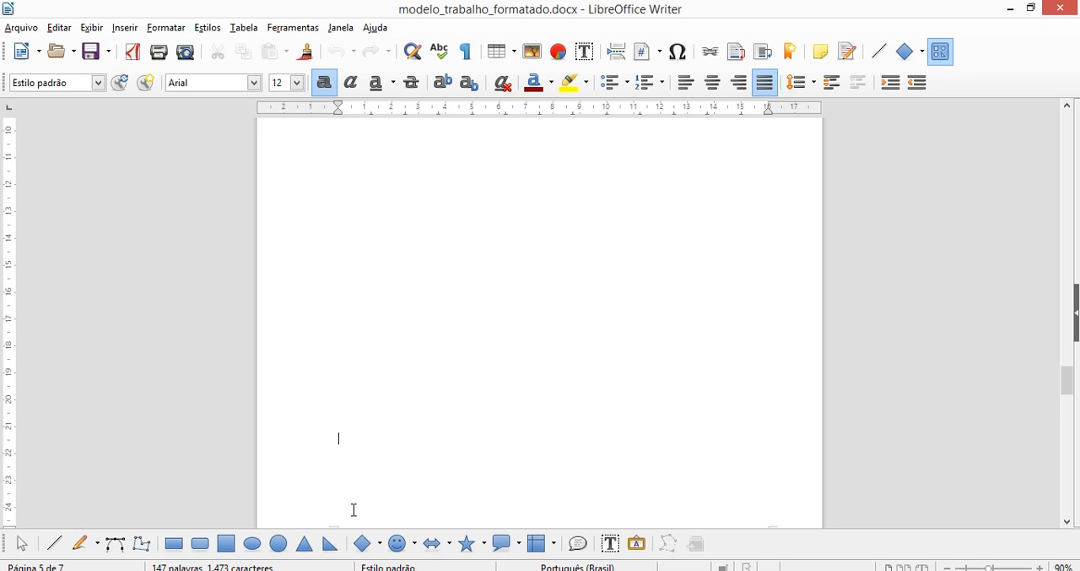
{"action": "key", "text": "Down"}
{"action": "key", "text": "Down"}
{"action": "key", "text": "Down"}
{"action": "key", "text": "Down"}
{"action": "key", "text": "Down"}
{"action": "key", "text": "Down"}
{"action": "key", "text": "Down"}
{"action": "key", "text": "Down"}
{"action": "key", "text": "Down"}
{"action": "key", "text": "Down"}
{"action": "key", "text": "Down"}
{"action": "key", "text": "Down"}
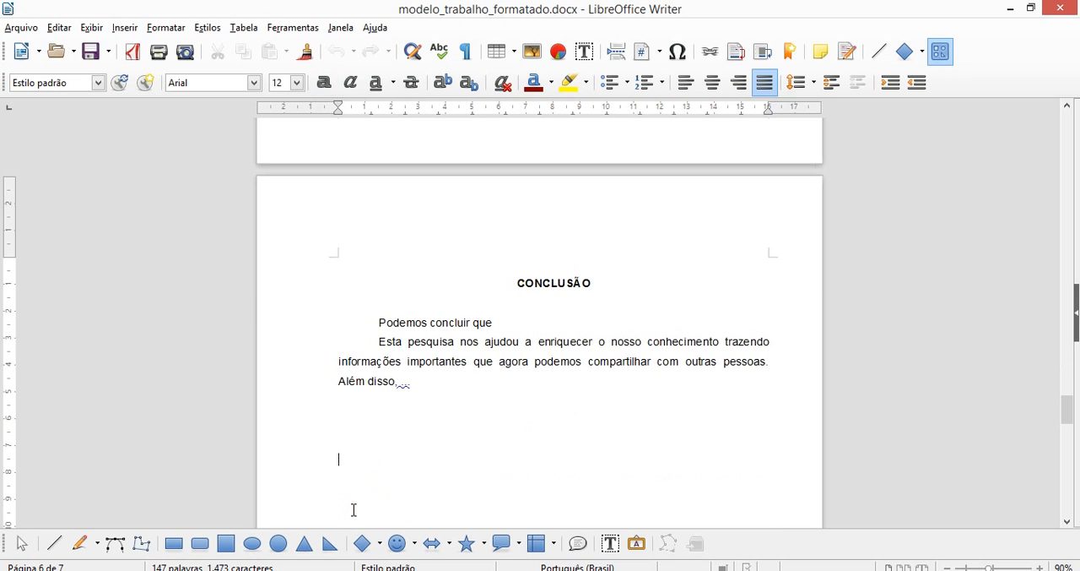
{"action": "key", "text": "Down"}
{"action": "key", "text": "Down"}
{"action": "key", "text": "Down"}
{"action": "key", "text": "Down"}
{"action": "key", "text": "Down"}
{"action": "key", "text": "Down"}
{"action": "key", "text": "Down"}
{"action": "key", "text": "Down"}
{"action": "key", "text": "Down"}
{"action": "key", "text": "Down"}
{"action": "key", "text": "Down"}
{"action": "key", "text": "Down"}
{"action": "key", "text": "Down"}
{"action": "key", "text": "Down"}
{"action": "key", "text": "Down"}
{"action": "key", "text": "Down"}
{"action": "key", "text": "Down"}
{"action": "key", "text": "Down"}
{"action": "key", "text": "Down"}
{"action": "key", "text": "Down"}
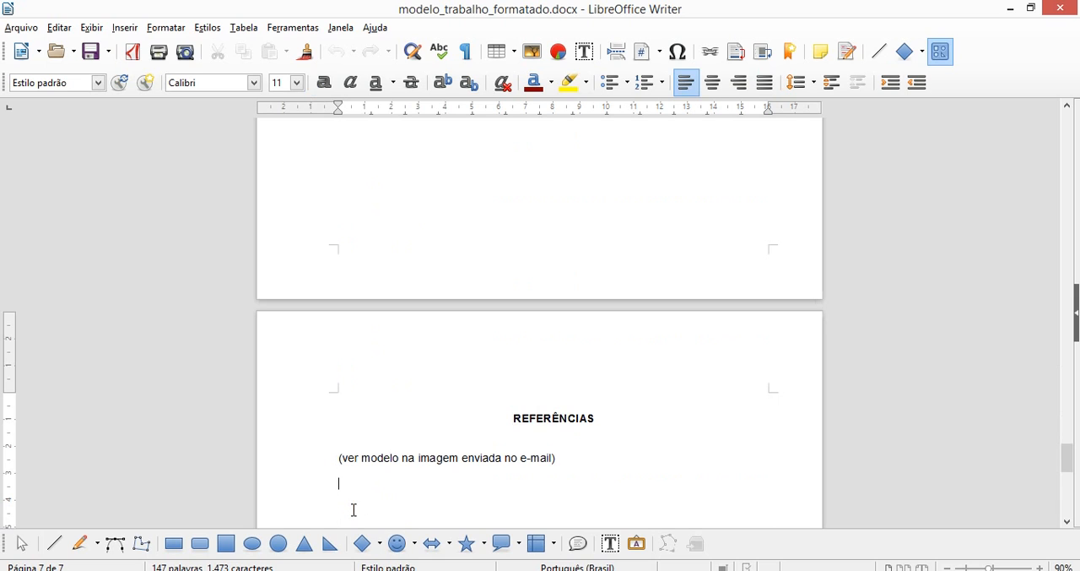
Consult the structure guide Estrutura_trabalho_01.jpg in Paint and return to modelo_trabalho_formatado.docx in LibreOffice Writer.
{"action": "mouse_move", "coordinate": [407, 569]}
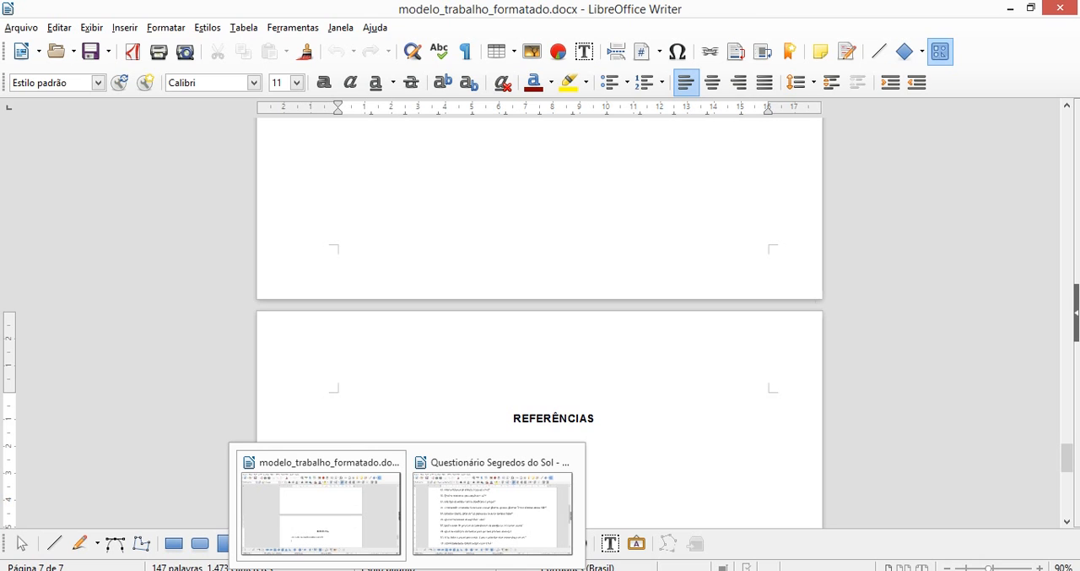
{"action": "mouse_move", "coordinate": [353, 570]}
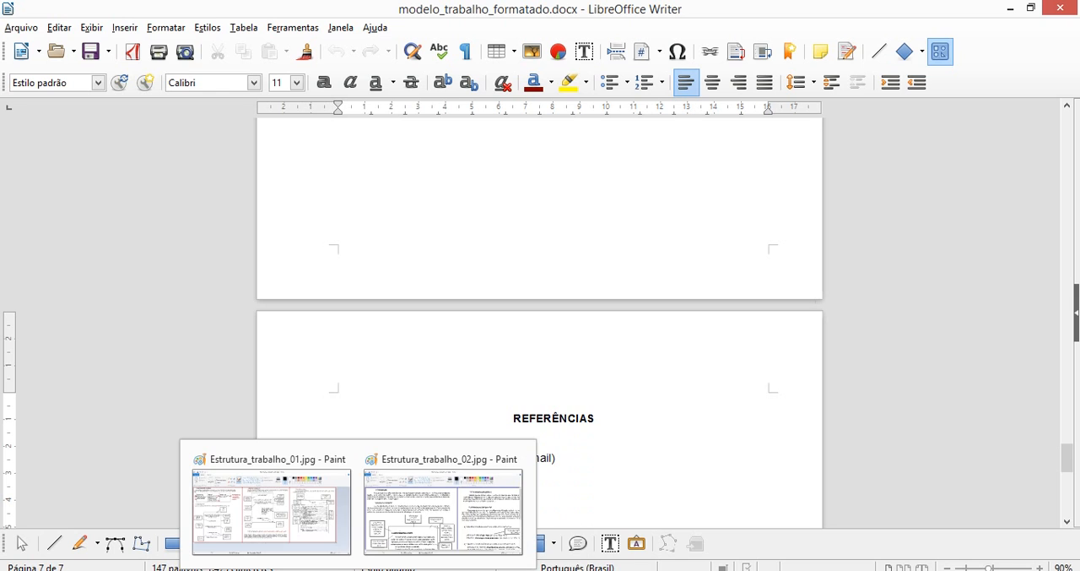
{"action": "left_click", "coordinate": [329, 532]}
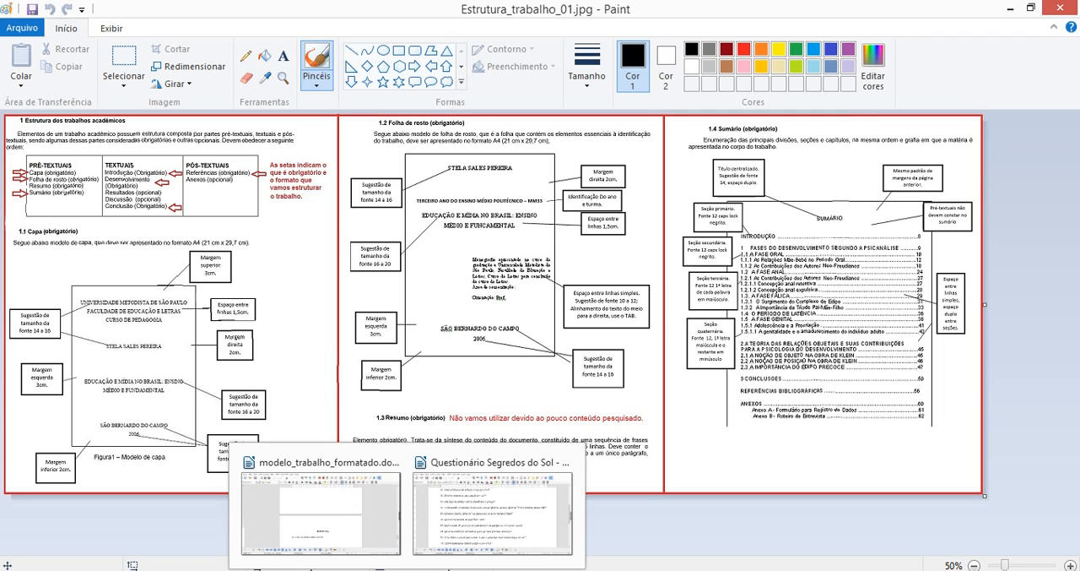
{"action": "left_click", "coordinate": [397, 544]}
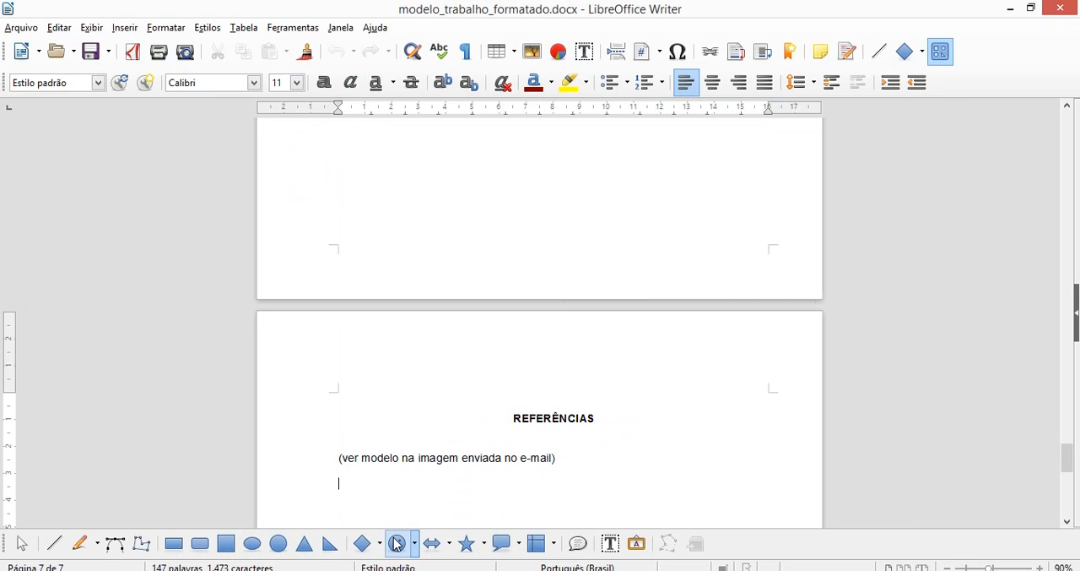
Go to the author's name on the cover page and set its font to Arial.
{"action": "key", "text": "Page_Up"}
{"action": "key", "text": "Page_Up"}
{"action": "key", "text": "Page_Up"}
{"action": "key", "text": "Page_Up"}
{"action": "key", "text": "Page_Up"}
{"action": "key", "text": "Page_Up"}
{"action": "key", "text": "Page_Up"}
{"action": "key", "text": "Page_Up"}
{"action": "key", "text": "Page_Up"}
{"action": "key", "text": "Page_Up"}
{"action": "key", "text": "Page_Up"}
{"action": "key", "text": "Page_Up"}
{"action": "key", "text": "Page_Up"}
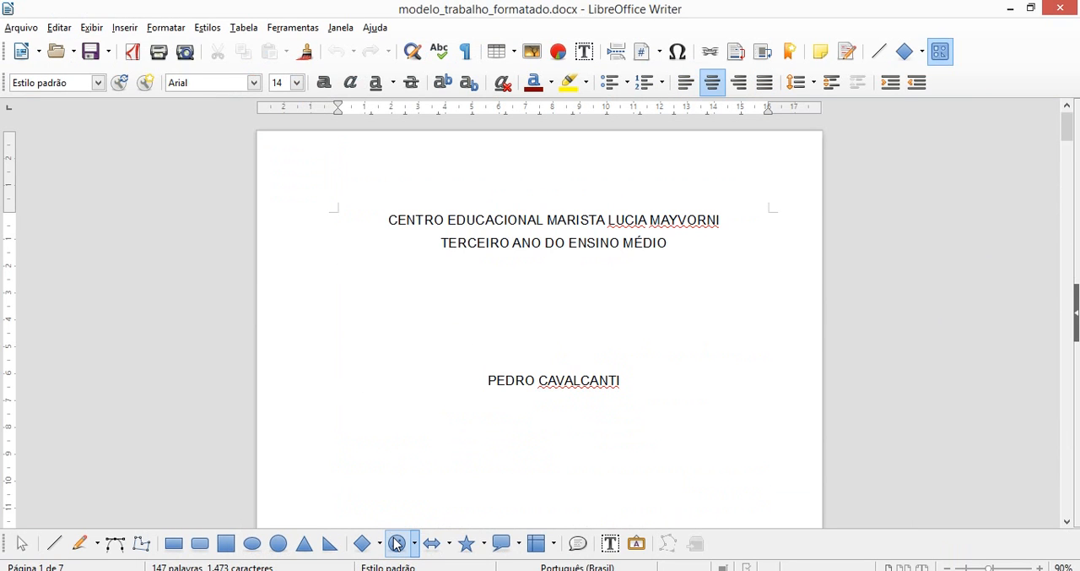
{"action": "key", "text": "Down"}
{"action": "key", "text": "Down"}
{"action": "key", "text": "Down"}
{"action": "key", "text": "Down"}
{"action": "key", "text": "Down"}
{"action": "key", "text": "Down"}
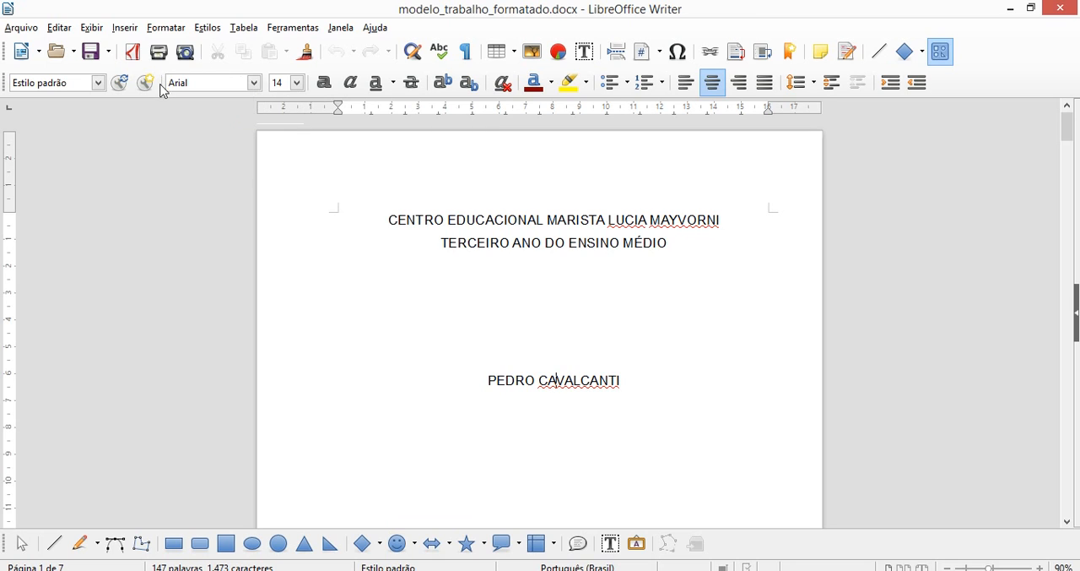
{"action": "left_click", "coordinate": [255, 82]}
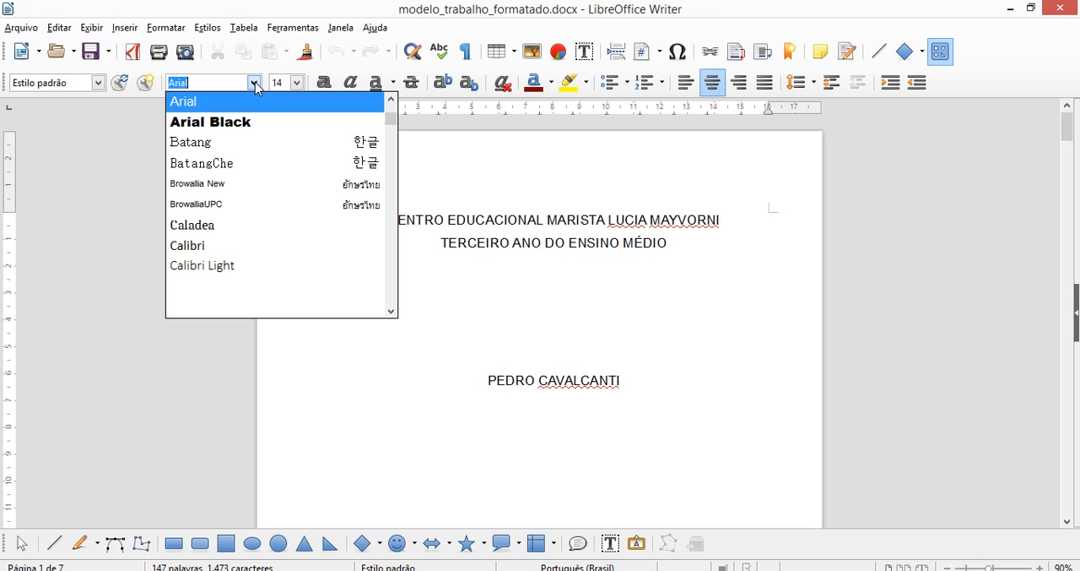
{"action": "type", "text": "Ti"}
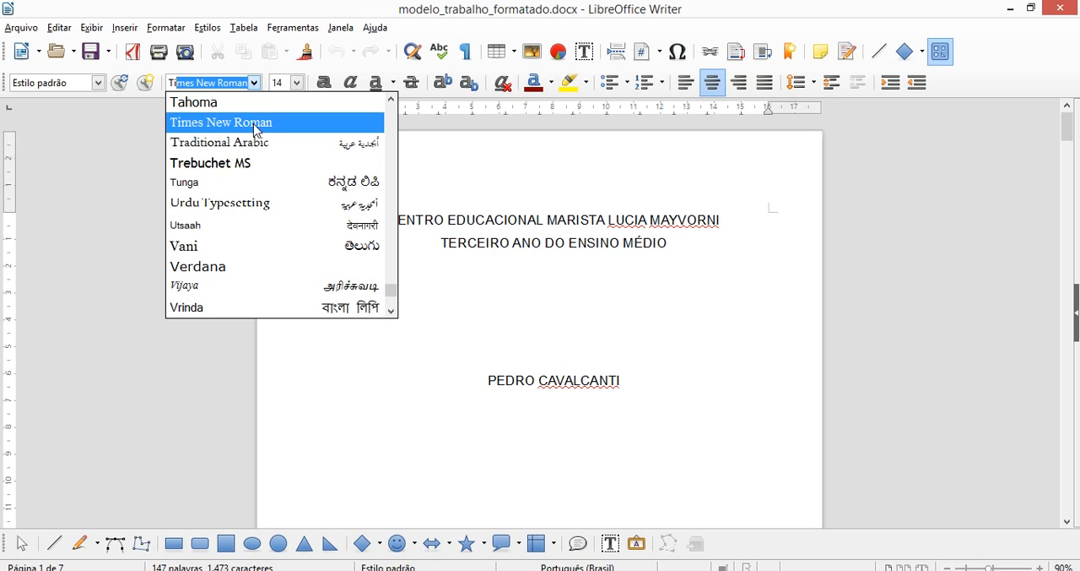
{"action": "type", "text": "Ti"}
{"action": "key", "text": "BackSpace"}
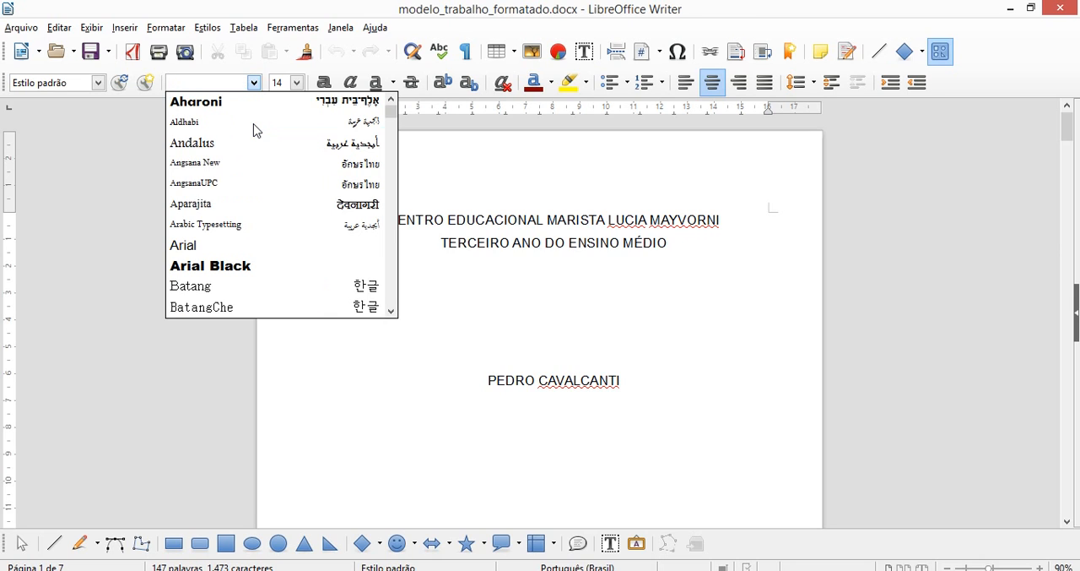
{"action": "type", "text": "Tr"}
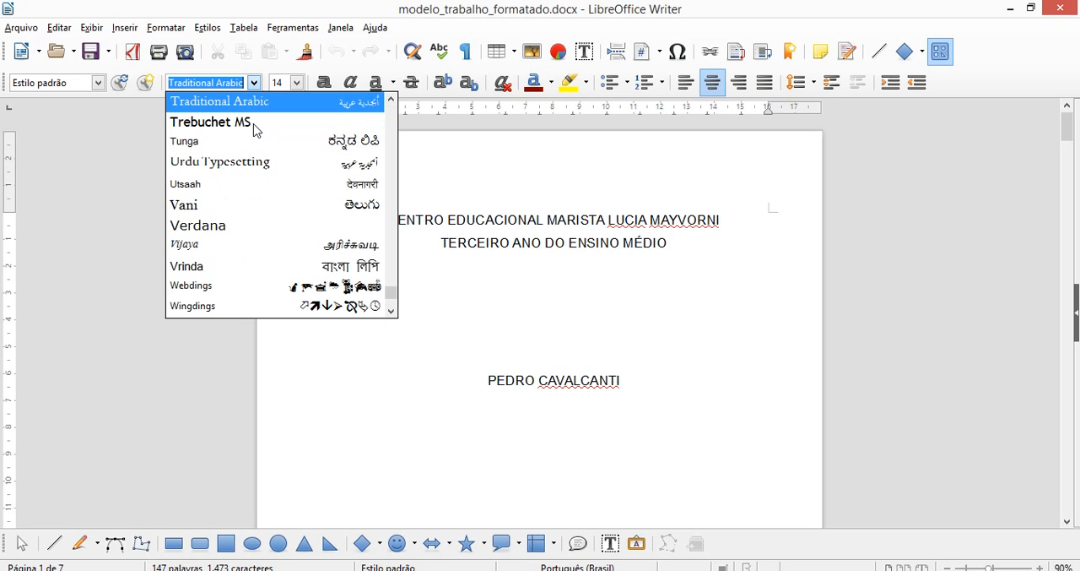
{"action": "type", "text": "Arial"}
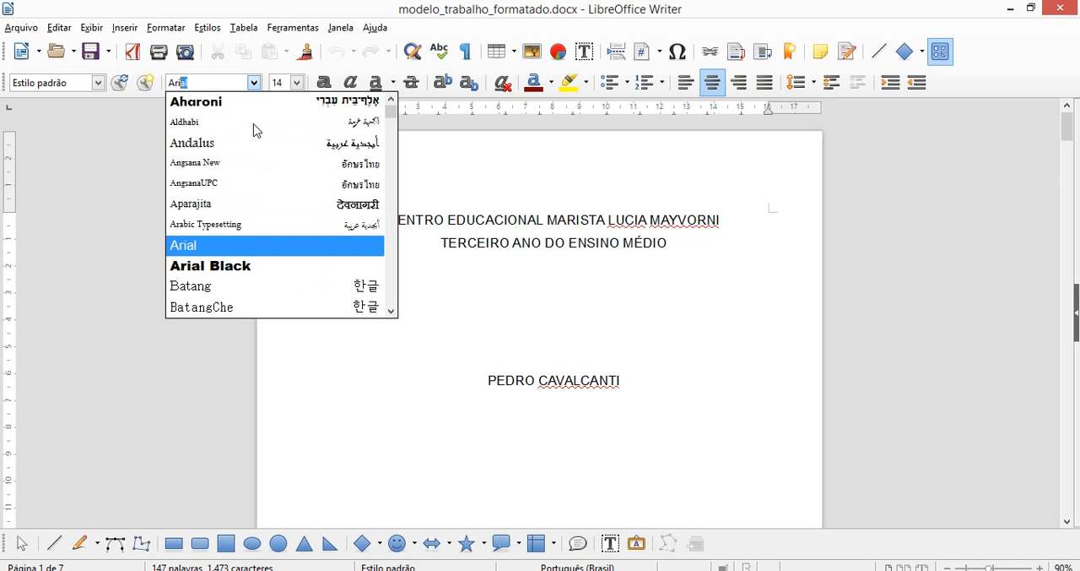
{"action": "left_click", "coordinate": [225, 250]}
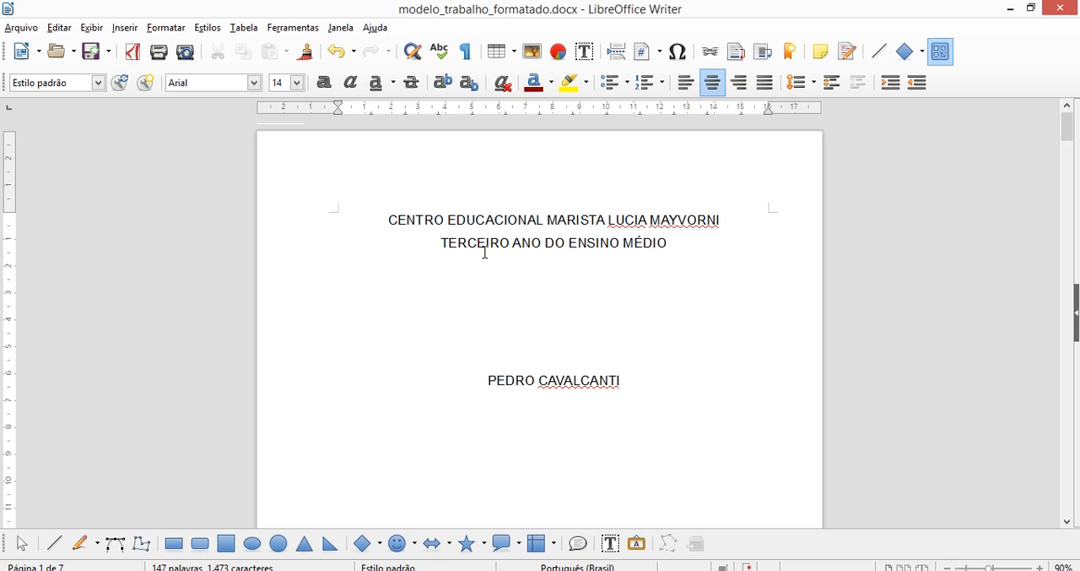
Replace the author's name on the cover page with the new author's full name in capital letters.
{"action": "left_click", "coordinate": [488, 379]}
{"action": "key", "text": "shift+End"}
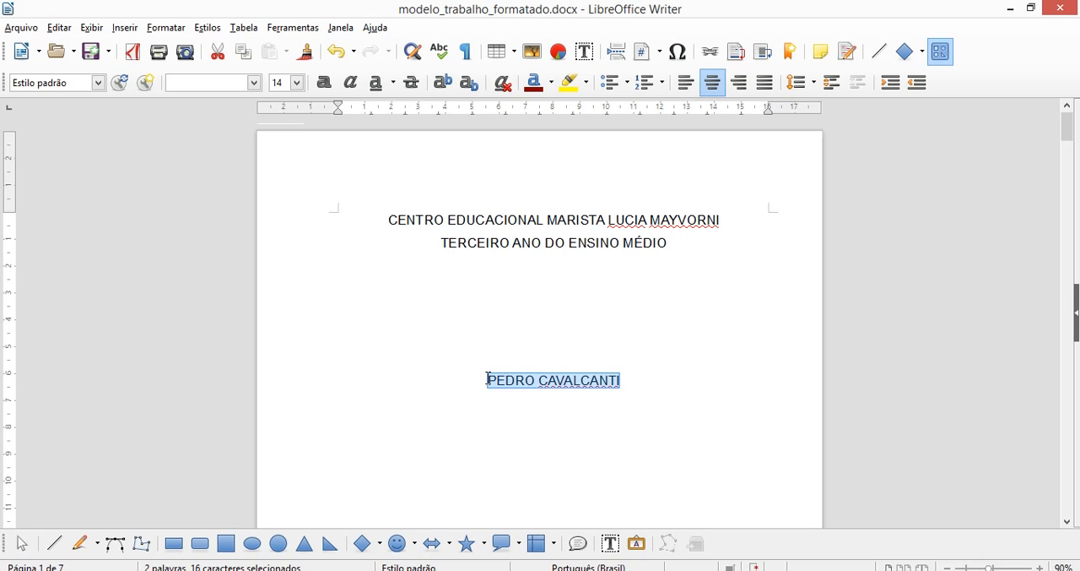
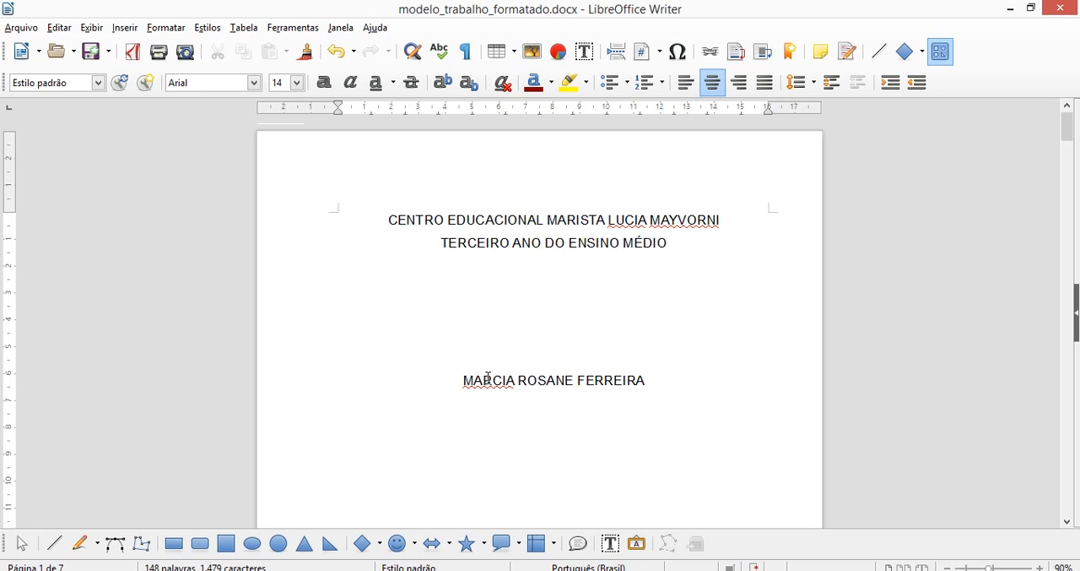
Shorten the author's middle name on the cover page to its initial.
{"action": "key", "text": "Left"}
{"action": "key", "text": "Left"}
{"action": "key", "text": "Left"}
{"action": "key", "text": "Left"}
{"action": "key", "text": "Left"}
{"action": "key", "text": "Left"}
{"action": "key", "text": "Left"}
{"action": "key", "text": "Left"}
{"action": "key", "text": "Left"}
{"action": "key", "text": "BackSpace"}
{"action": "key", "text": "BackSpace"}
{"action": "key", "text": "BackSpace"}
{"action": "key", "text": "BackSpace"}
{"action": "key", "text": "BackSpace"}
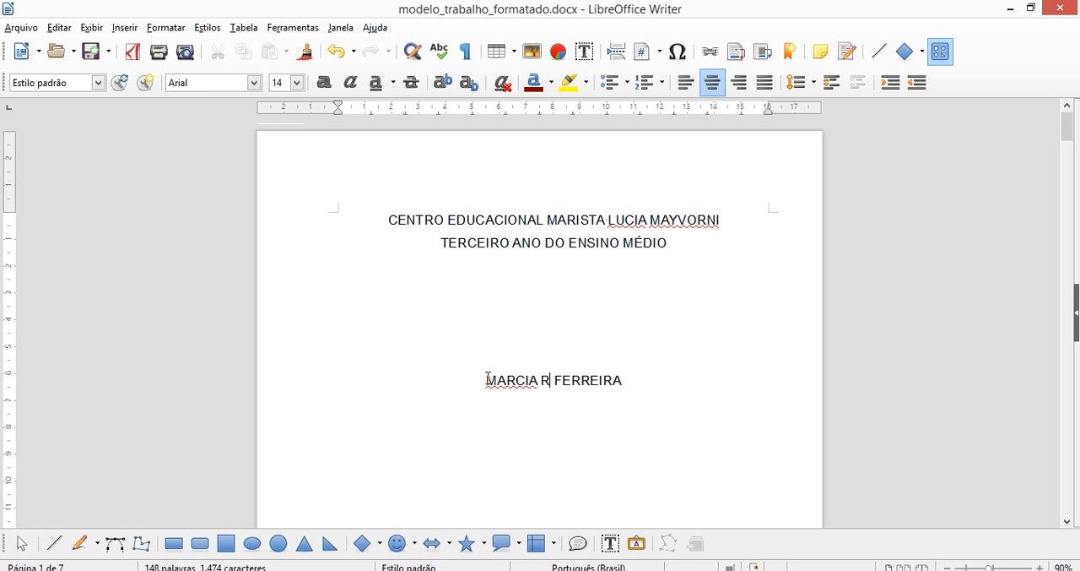
Check the cover page down to its title and switch to Estrutura_trabalho_01.jpg in Paint to compare the cover model.
{"action": "key", "text": "Down"}
{"action": "key", "text": "Down"}
{"action": "key", "text": "Down"}
{"action": "key", "text": "Down"}
{"action": "key", "text": "Down"}
{"action": "key", "text": "Down"}
{"action": "key", "text": "Down"}
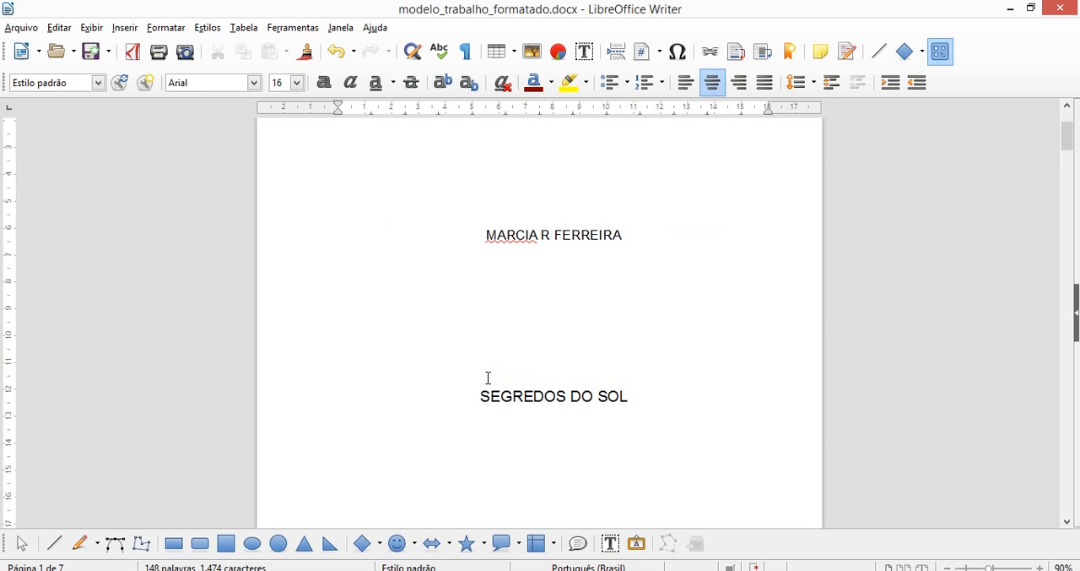
{"action": "key", "text": "Up"}
{"action": "mouse_move", "coordinate": [328, 550]}
{"action": "left_click", "coordinate": [314, 523]}
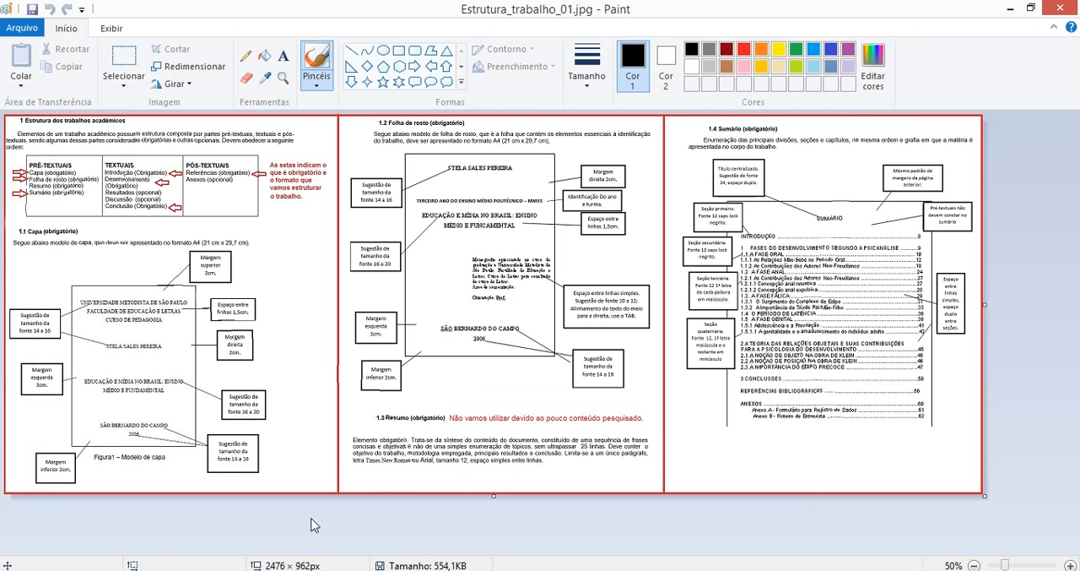
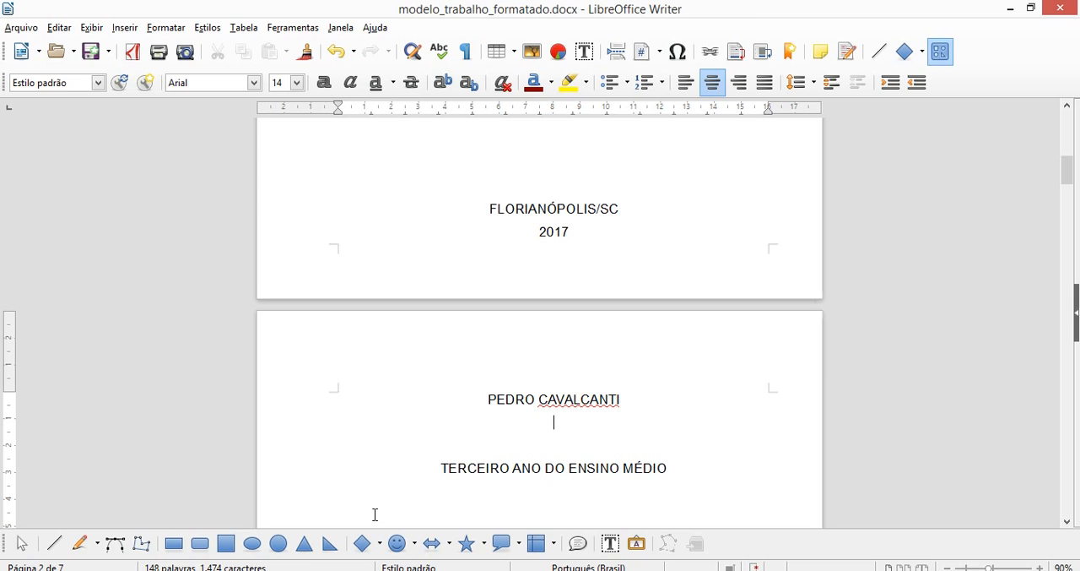
{"action": "key", "text": "Down"}
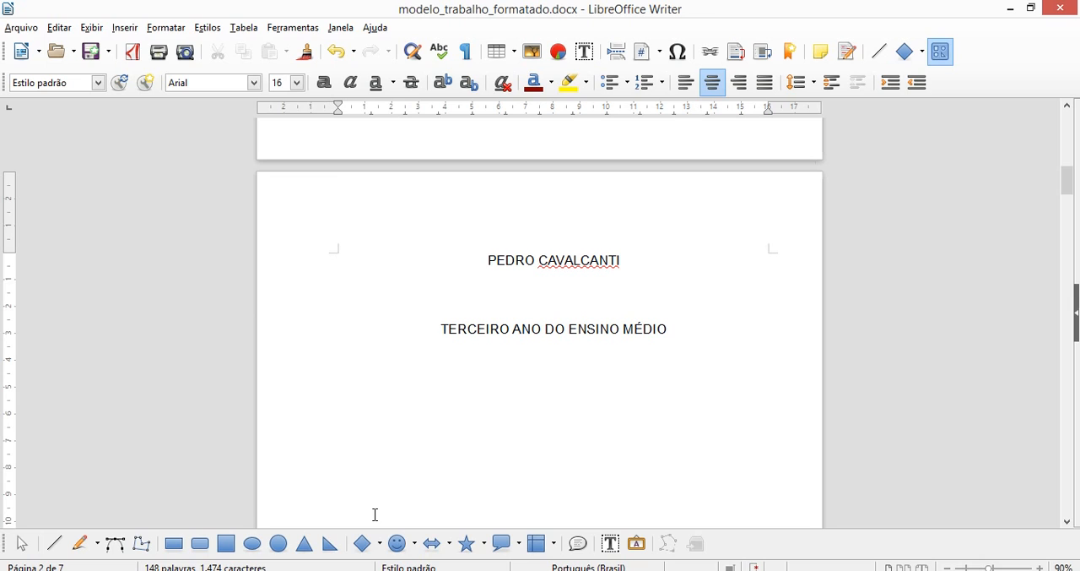
Examine the title page from the author's name and class through the title, presentation note and advisor down to the city and year.
{"action": "key", "text": "Down"}
{"action": "key", "text": "Down"}
{"action": "key", "text": "Down"}
{"action": "key", "text": "Down"}
{"action": "key", "text": "Down"}
{"action": "key", "text": "Down"}
{"action": "key", "text": "Down"}
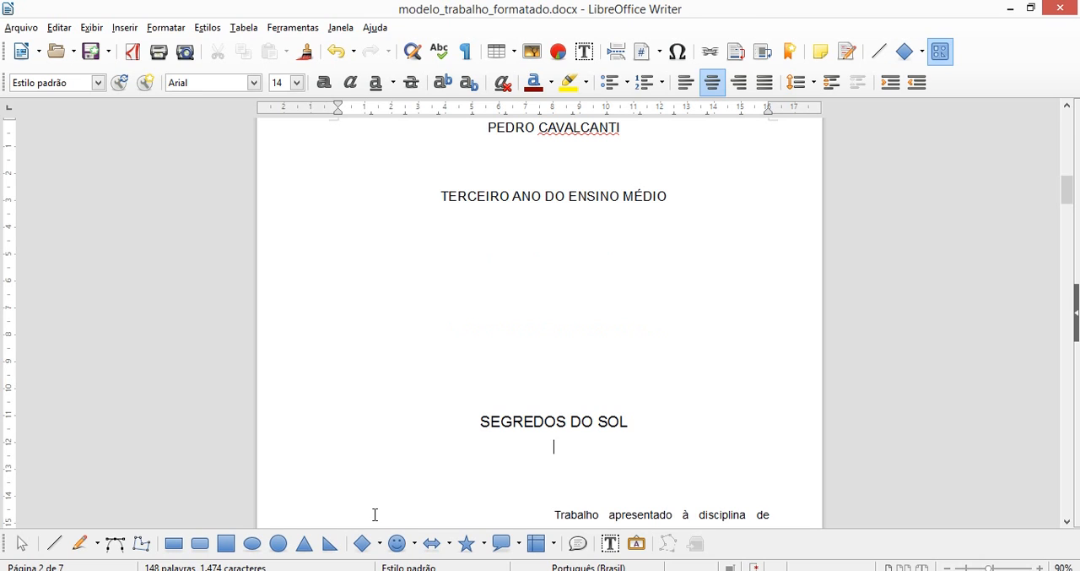
{"action": "key", "text": "Down"}
{"action": "key", "text": "Down"}
{"action": "key", "text": "Down"}
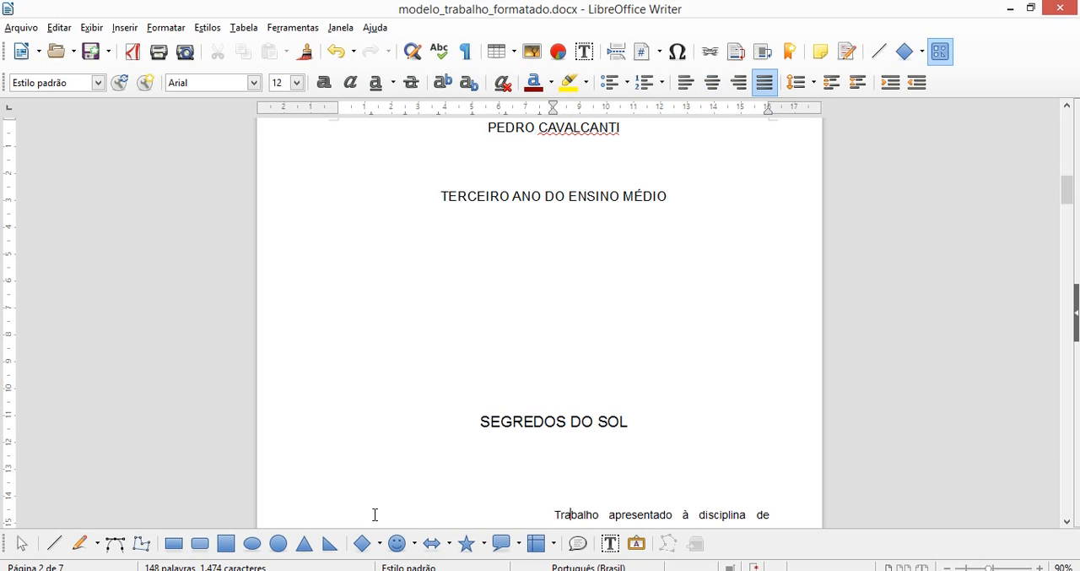
{"action": "key", "text": "Down"}
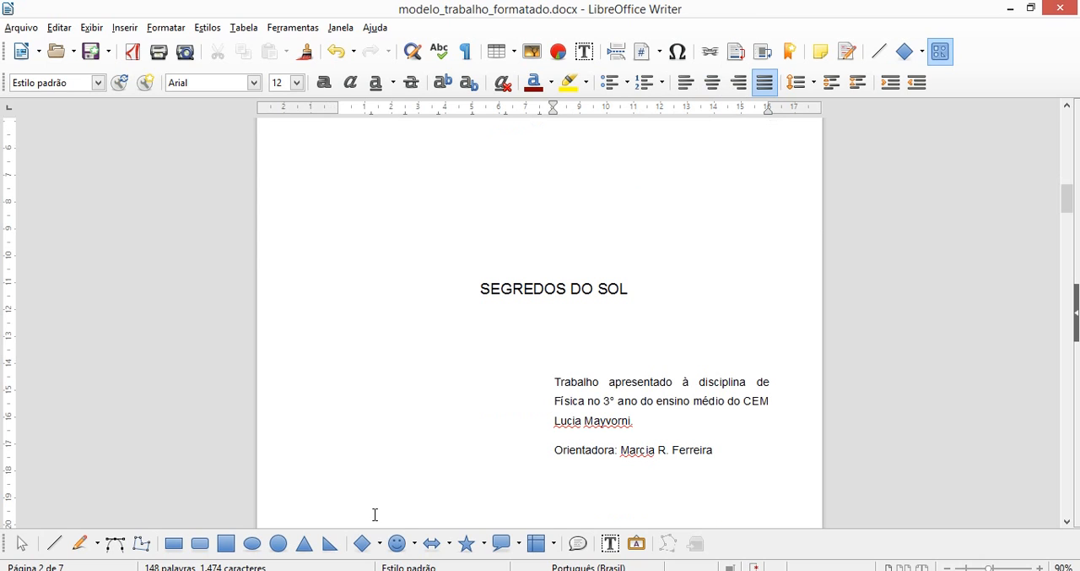
{"action": "key", "text": "Down"}
{"action": "key", "text": "Down"}
{"action": "key", "text": "Down"}
{"action": "key", "text": "Down"}
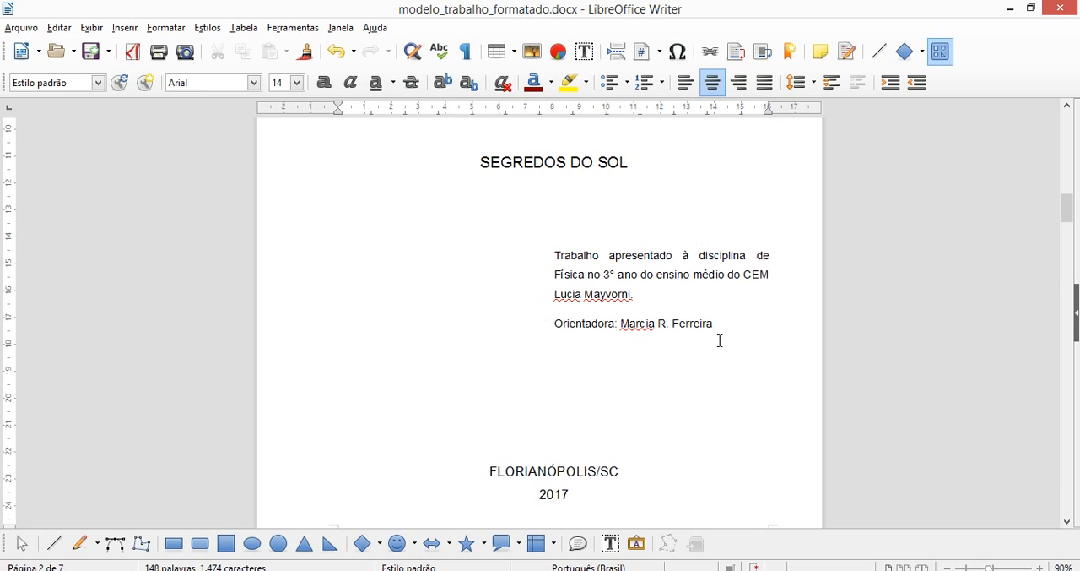
{"action": "left_click", "coordinate": [667, 255]}
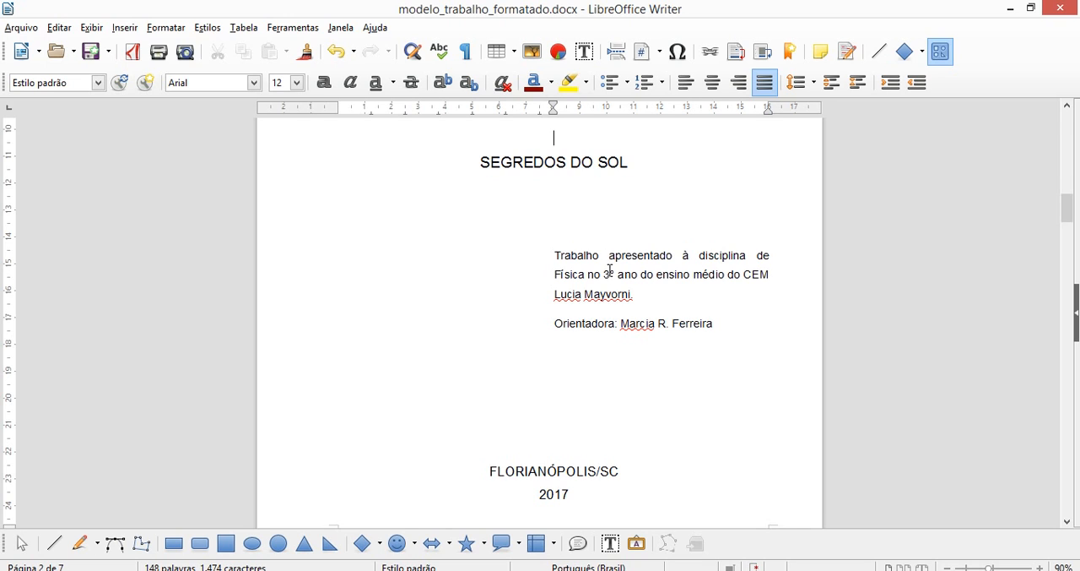
{"action": "key", "text": "Up"}
{"action": "key", "text": "Up"}
{"action": "key", "text": "Up"}
{"action": "key", "text": "Up"}
{"action": "key", "text": "Up"}
{"action": "key", "text": "Up"}
{"action": "key", "text": "Up"}
{"action": "key", "text": "Up"}
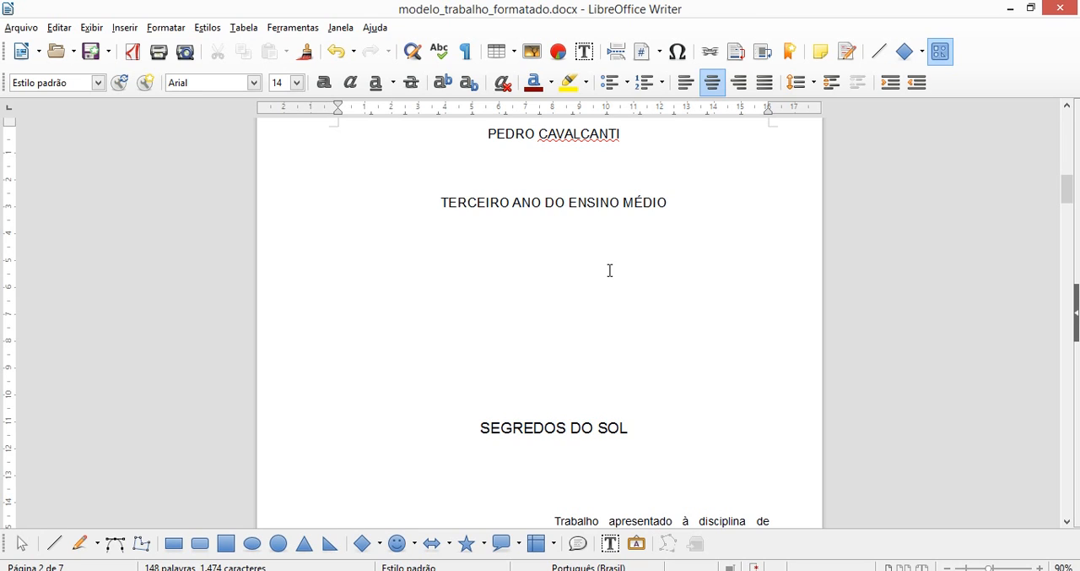
Go to the SUMÁRIO page and examine its entries, from INTRODUÇÃO to REFERÊNCIAS, with their page numbers.
{"action": "key", "text": "Down"}
{"action": "key", "text": "Down"}
{"action": "key", "text": "Down"}
{"action": "key", "text": "Down"}
{"action": "key", "text": "Down"}
{"action": "key", "text": "Down"}
{"action": "key", "text": "Down"}
{"action": "key", "text": "Down"}
{"action": "key", "text": "Down"}
{"action": "key", "text": "Down"}
{"action": "key", "text": "Down"}
{"action": "key", "text": "Down"}
{"action": "key", "text": "Down"}
{"action": "key", "text": "Down"}
{"action": "key", "text": "Down"}
{"action": "key", "text": "Down"}
{"action": "key", "text": "Down"}
{"action": "key", "text": "Down"}
{"action": "key", "text": "Down"}
{"action": "key", "text": "Down"}
{"action": "key", "text": "Down"}
{"action": "key", "text": "Down"}
{"action": "key", "text": "Down"}
{"action": "key", "text": "Down"}
{"action": "key", "text": "Down"}
{"action": "key", "text": "Down"}
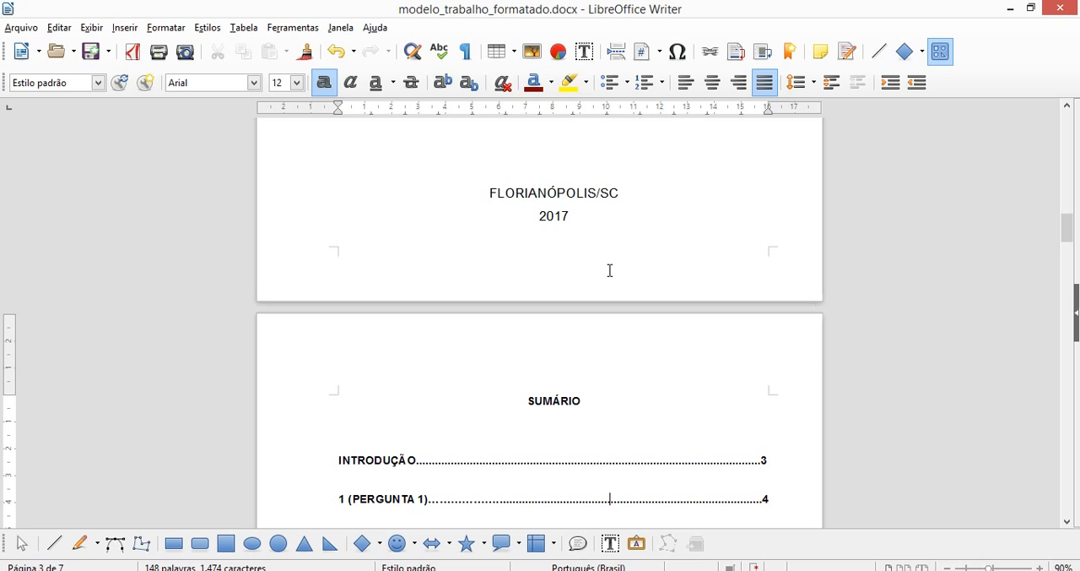
{"action": "scroll", "coordinate": [609, 270], "scroll_direction": "down", "scroll_amount": 3}
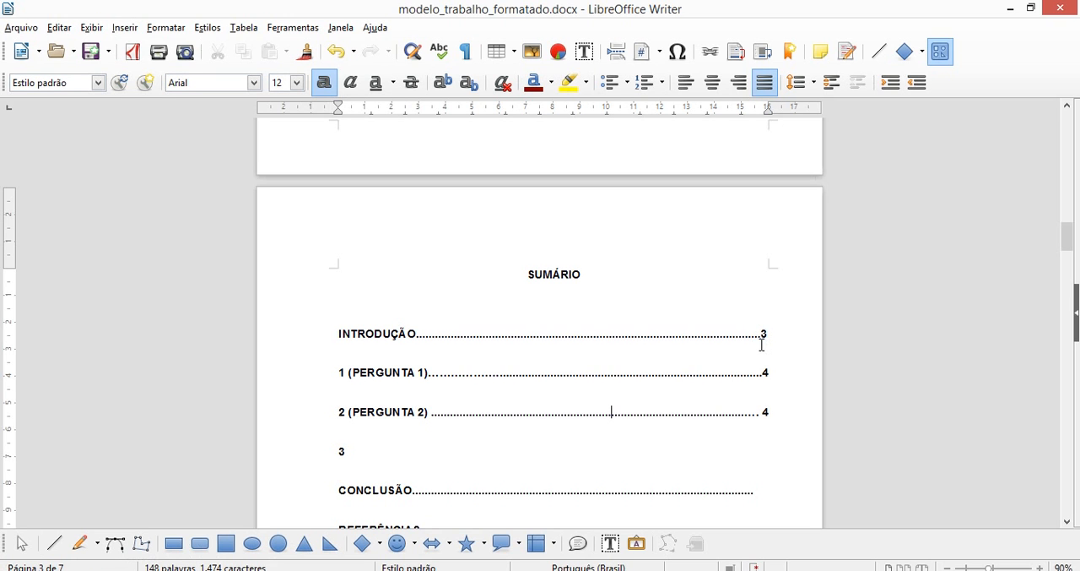
{"action": "key", "text": "Down"}
{"action": "key", "text": "Down"}
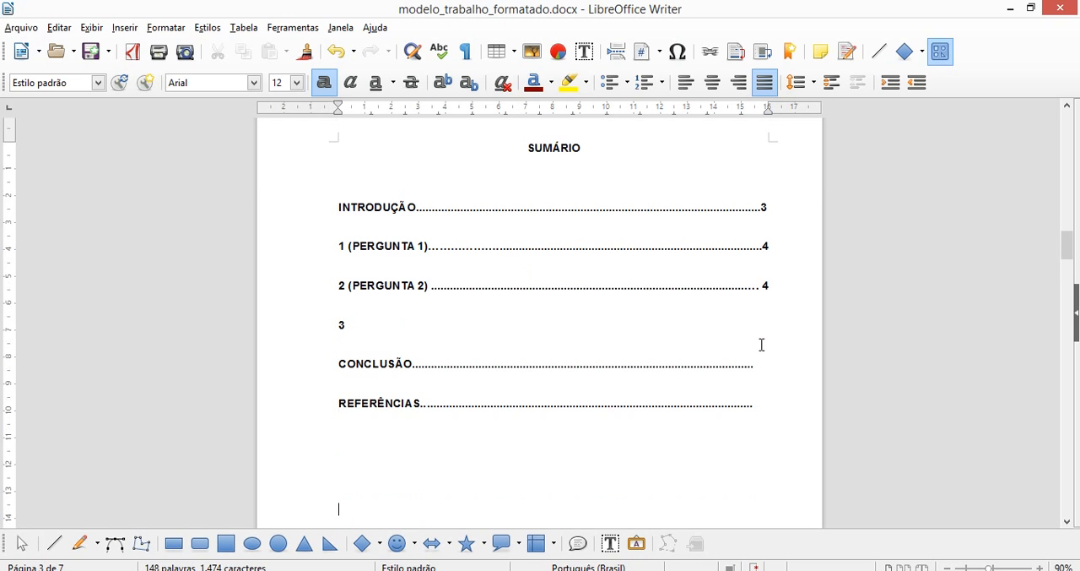
Check which page the INTRODUÇÃO starts on and compare it with its page number in the SUMÁRIO.
{"action": "key", "text": "Down"}
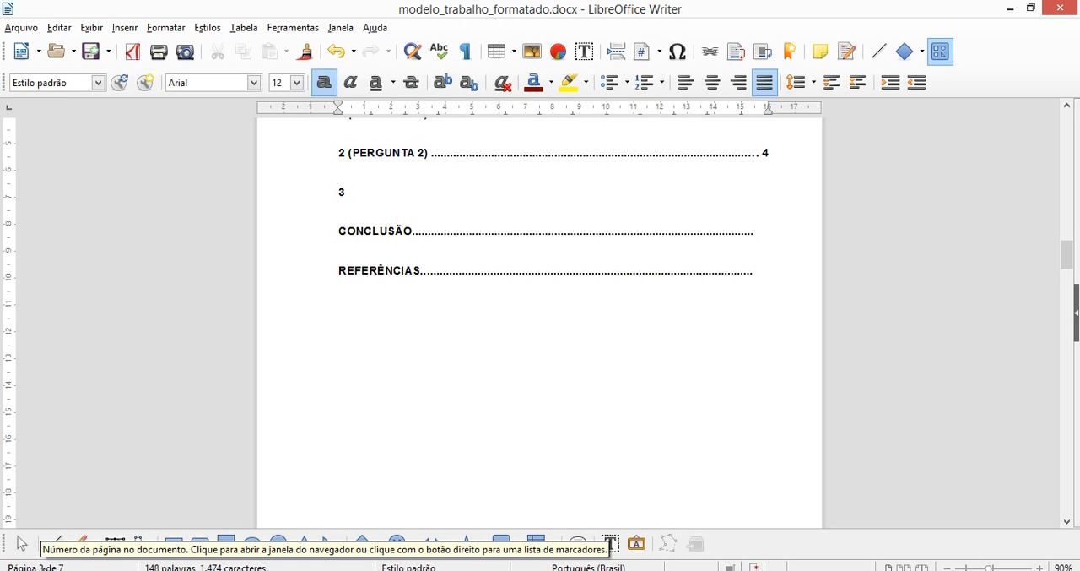
{"action": "key", "text": "Down"}
{"action": "key", "text": "Down"}
{"action": "key", "text": "Down"}
{"action": "key", "text": "Down"}
{"action": "key", "text": "Down"}
{"action": "key", "text": "Down"}
{"action": "key", "text": "Down"}
{"action": "key", "text": "Down"}
{"action": "key", "text": "Down"}
{"action": "key", "text": "Down"}
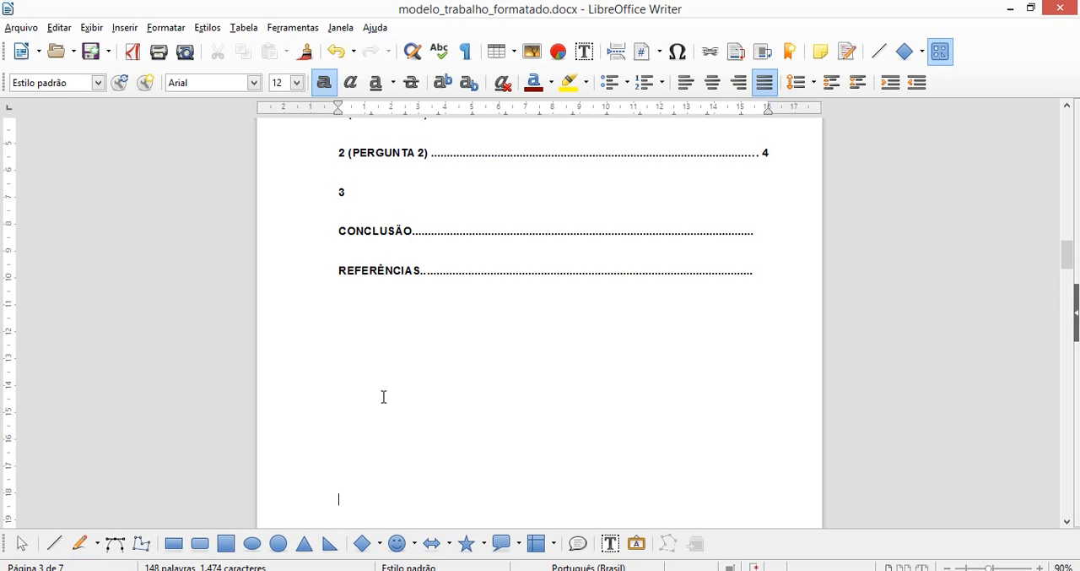
{"action": "key", "text": "Down"}
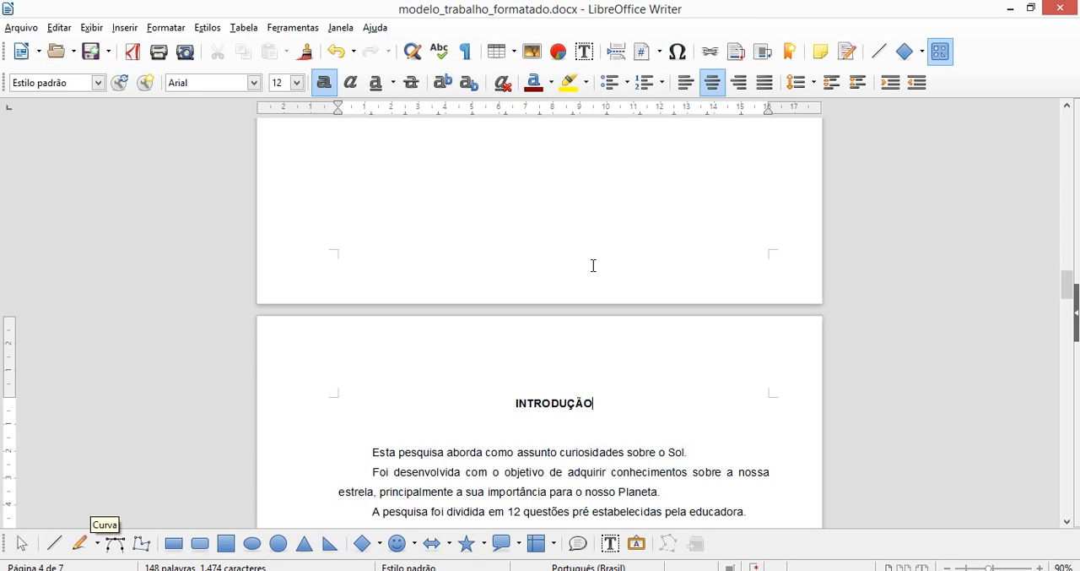
{"action": "key", "text": "Up"}
{"action": "key", "text": "Up"}
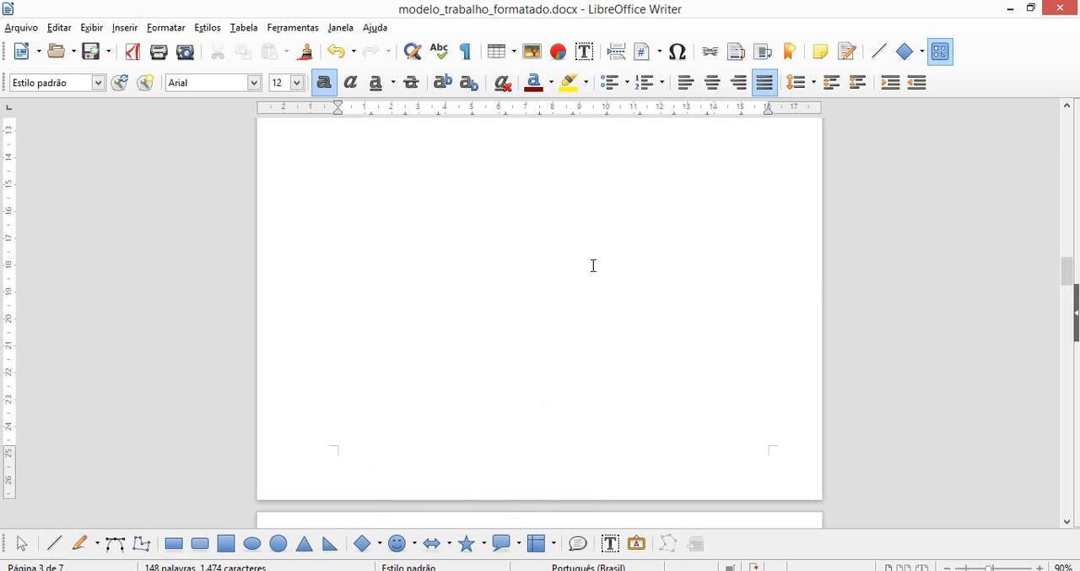
{"action": "key", "text": "Page_Up"}
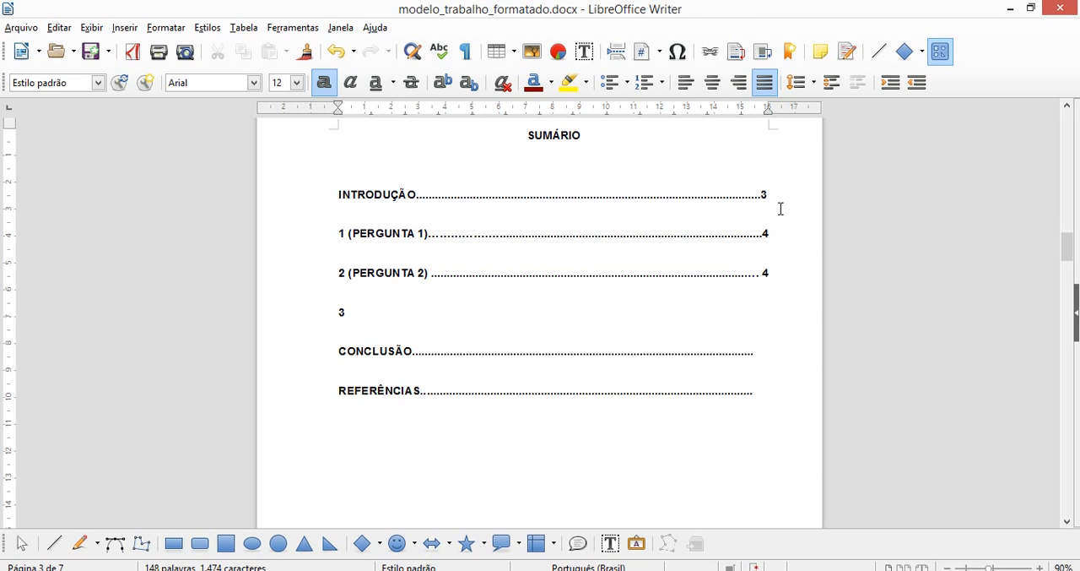
Recheck the lower part of the title page that precedes the SUMÁRIO and return to the SUMÁRIO entries.
{"action": "key", "text": "Up"}
{"action": "key", "text": "Up"}
{"action": "key", "text": "Up"}
{"action": "key", "text": "Up"}
{"action": "key", "text": "Up"}
{"action": "key", "text": "Up"}
{"action": "key", "text": "Up"}
{"action": "key", "text": "Up"}
{"action": "key", "text": "Up"}
{"action": "key", "text": "Up"}
{"action": "key", "text": "Up"}
{"action": "key", "text": "Up"}
{"action": "key", "text": "Up"}
{"action": "key", "text": "Up"}
{"action": "key", "text": "Up"}
{"action": "key", "text": "Up"}
{"action": "key", "text": "Up"}
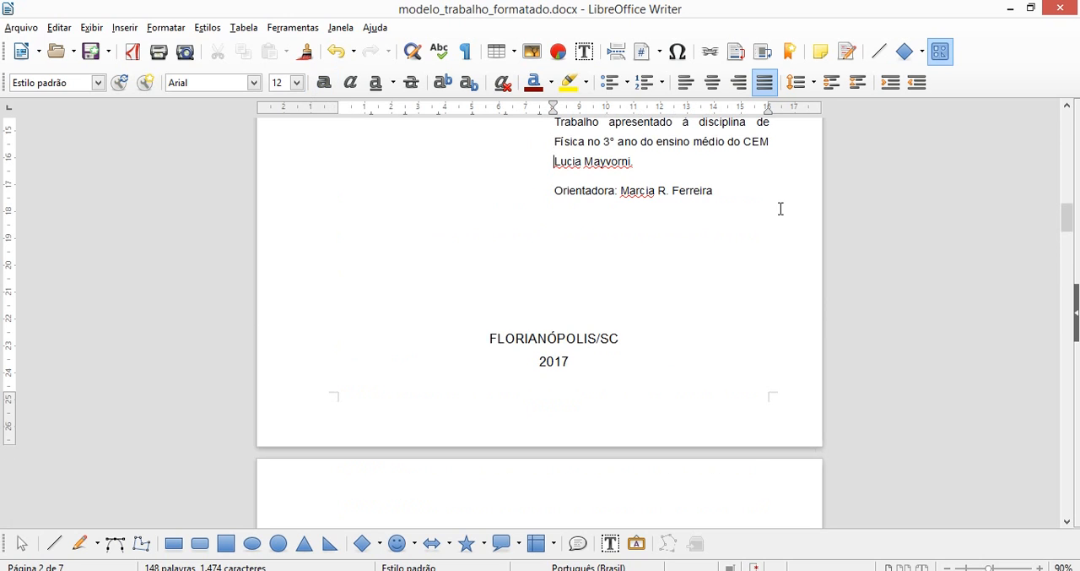
{"action": "key", "text": "Down"}
{"action": "key", "text": "Down"}
{"action": "key", "text": "Down"}
{"action": "key", "text": "Down"}
{"action": "key", "text": "Down"}
{"action": "key", "text": "Down"}
{"action": "key", "text": "Down"}
{"action": "key", "text": "Down"}
{"action": "key", "text": "Down"}
{"action": "key", "text": "Down"}
{"action": "key", "text": "Down"}
{"action": "key", "text": "Down"}
{"action": "key", "text": "Down"}
{"action": "key", "text": "Down"}
{"action": "key", "text": "Down"}
{"action": "key", "text": "Down"}
{"action": "key", "text": "Down"}
{"action": "key", "text": "Down"}
{"action": "key", "text": "Down"}
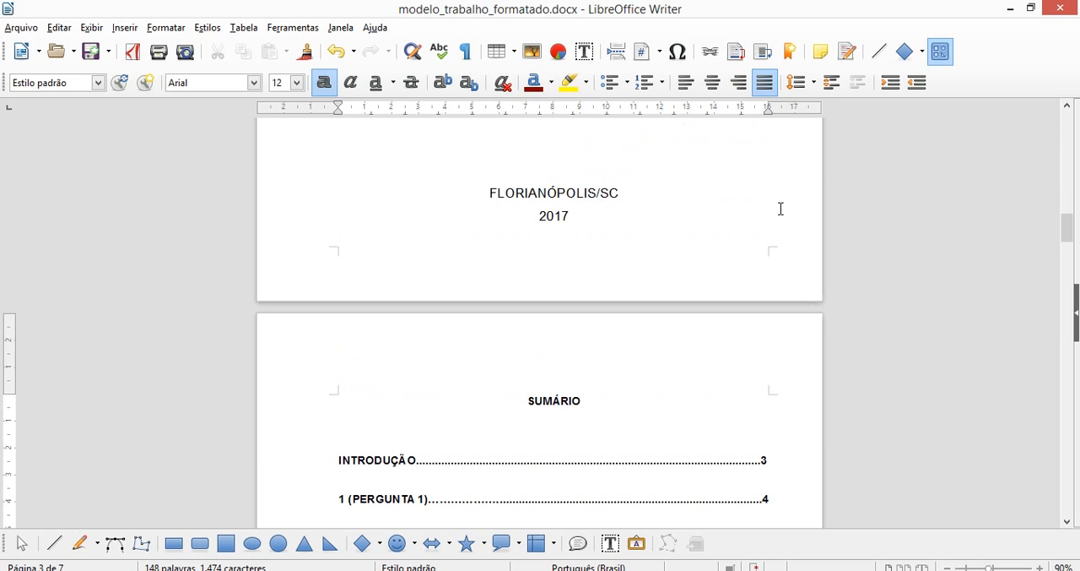
{"action": "key", "text": "Down"}
{"action": "key", "text": "Down"}
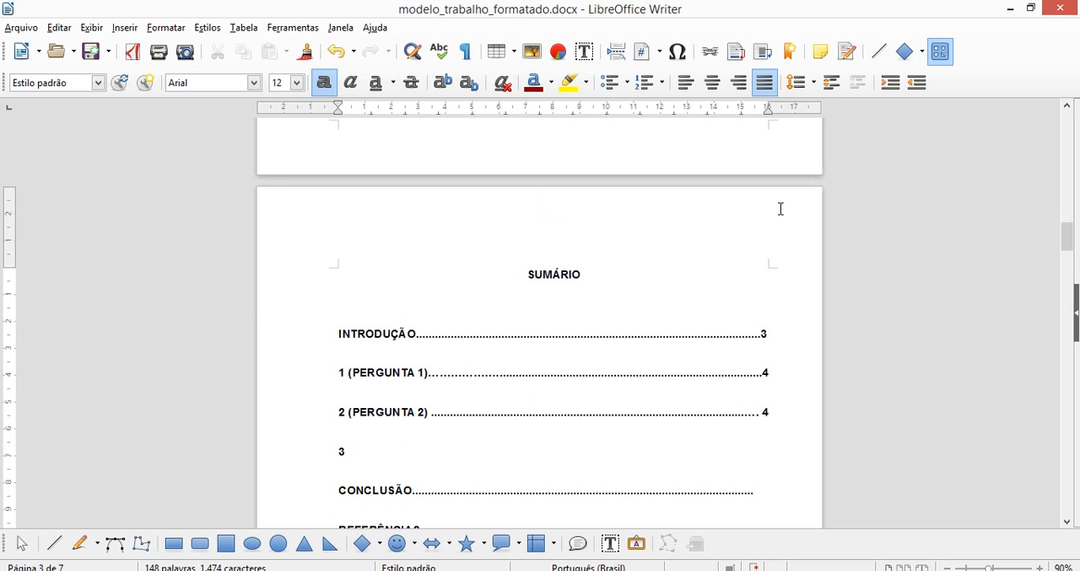
Continue past the SUMÁRIO to the INTRODUÇÃO page and read its heading and paragraphs.
{"action": "key", "text": "Down"}
{"action": "key", "text": "Down"}
{"action": "key", "text": "Down"}
{"action": "key", "text": "Down"}
{"action": "key", "text": "Down"}
{"action": "key", "text": "Down"}
{"action": "key", "text": "Down"}
{"action": "key", "text": "Down"}
{"action": "key", "text": "Down"}
{"action": "key", "text": "Down"}
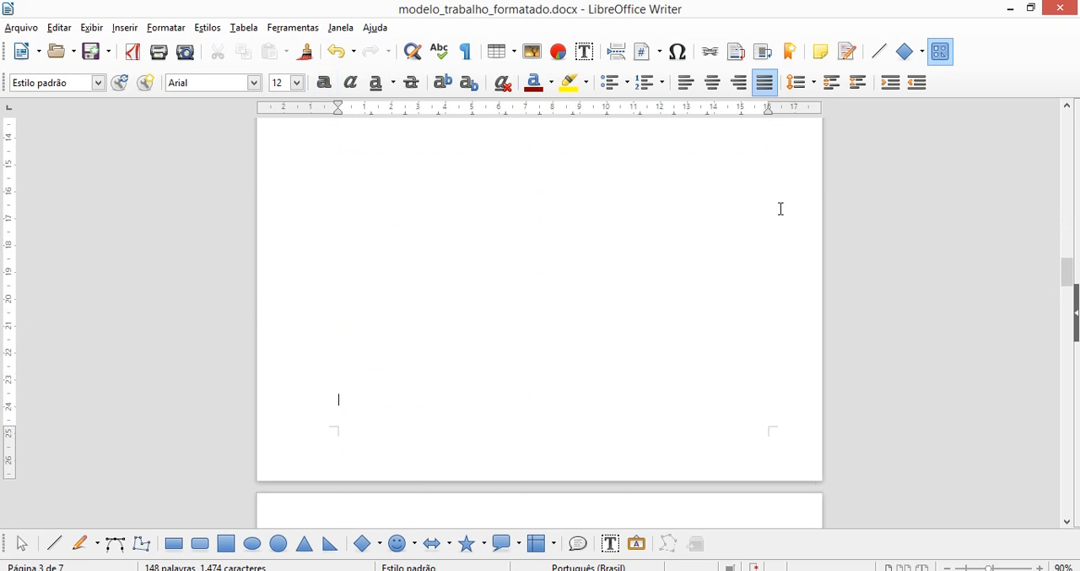
{"action": "key", "text": "Down"}
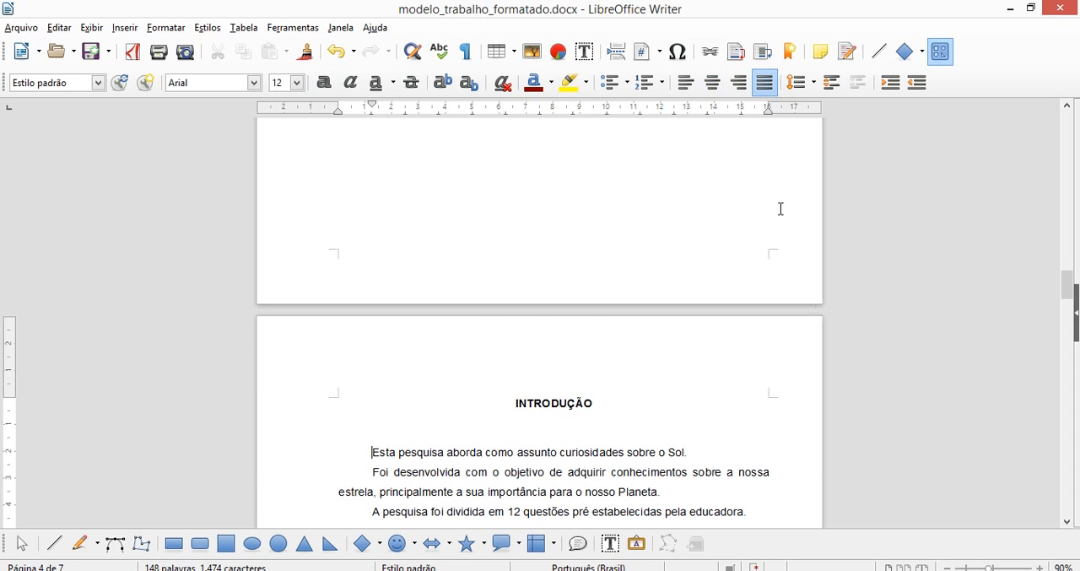
{"action": "key", "text": "Down"}
{"action": "key", "text": "Down"}
{"action": "key", "text": "Down"}
{"action": "key", "text": "Down"}
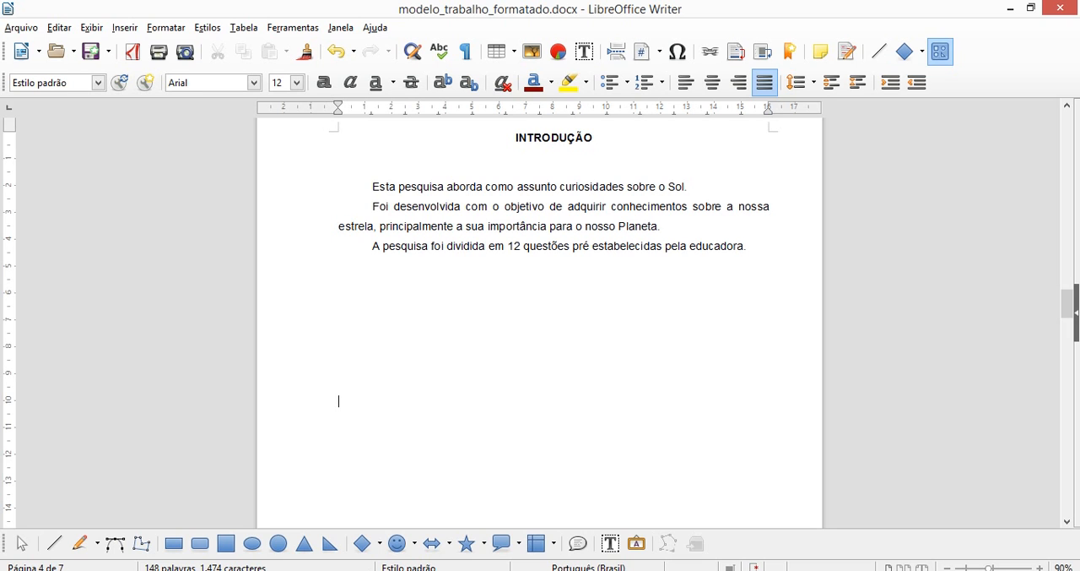
Switch to Estrutura_trabalho_01.jpg in Paint to consult the structure guide, zooming out, and return to modelo_trabalho_formatado.docx in Writer.
{"action": "left_click", "coordinate": [319, 511]}
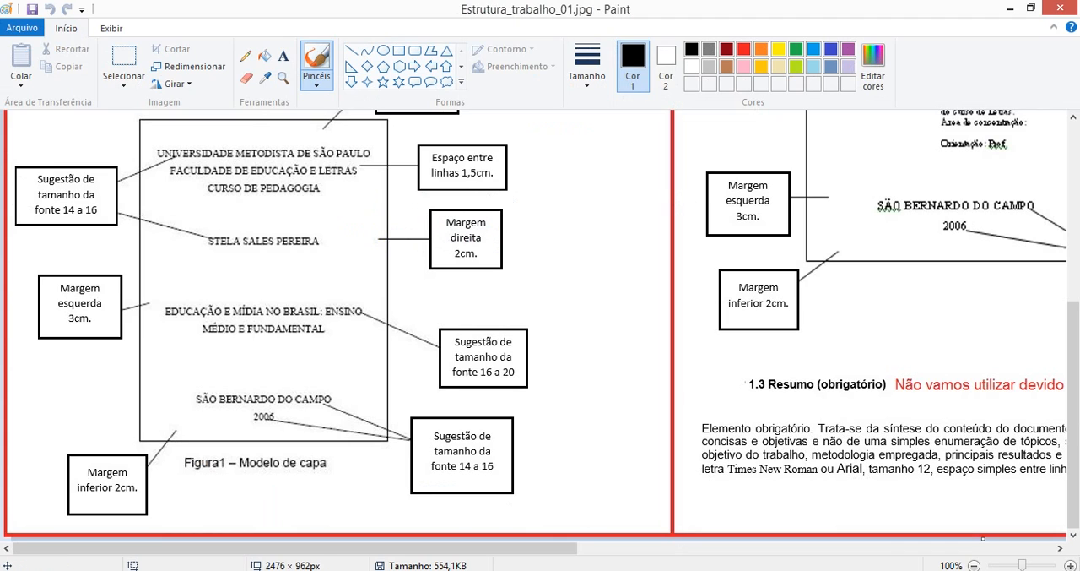
{"action": "left_click", "coordinate": [973, 565]}
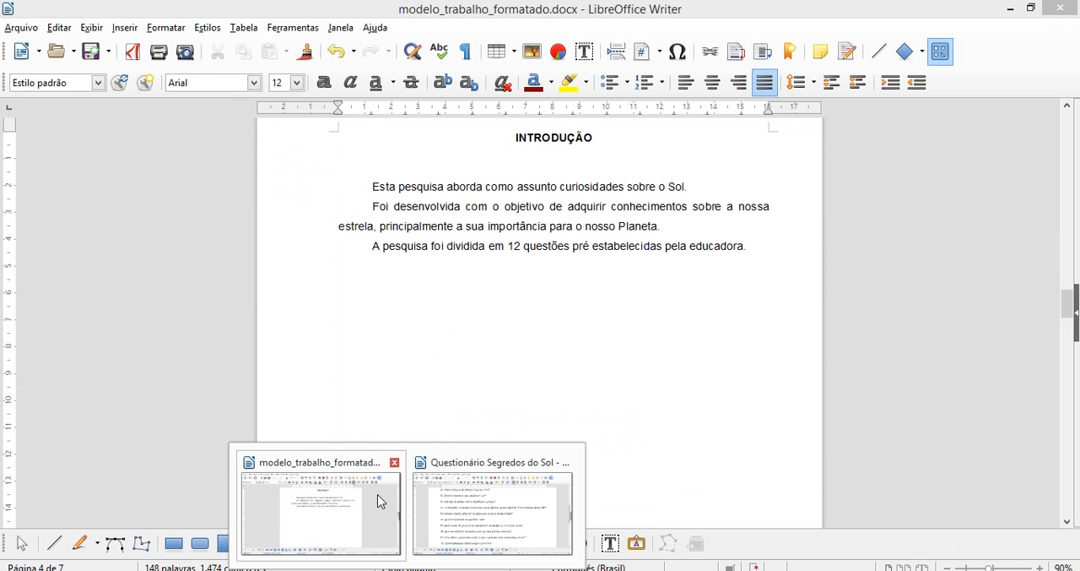
{"action": "left_click", "coordinate": [377, 493]}
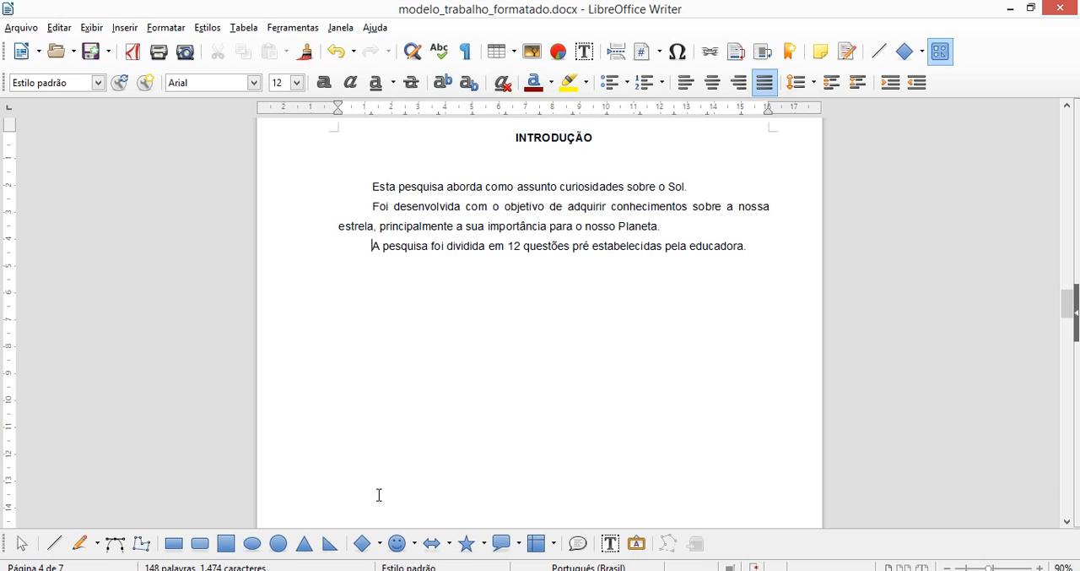
Replace the "(PERGUNTA 1)" placeholder in the SUMÁRIO with "Qual a distância do Planeta Terra até o Sol?", copied from Questionário Segredos do Sol - 1° parte.doc.
{"action": "key", "text": "Page_Up"}
{"action": "key", "text": "Page_Up"}
{"action": "key", "text": "Page_Up"}
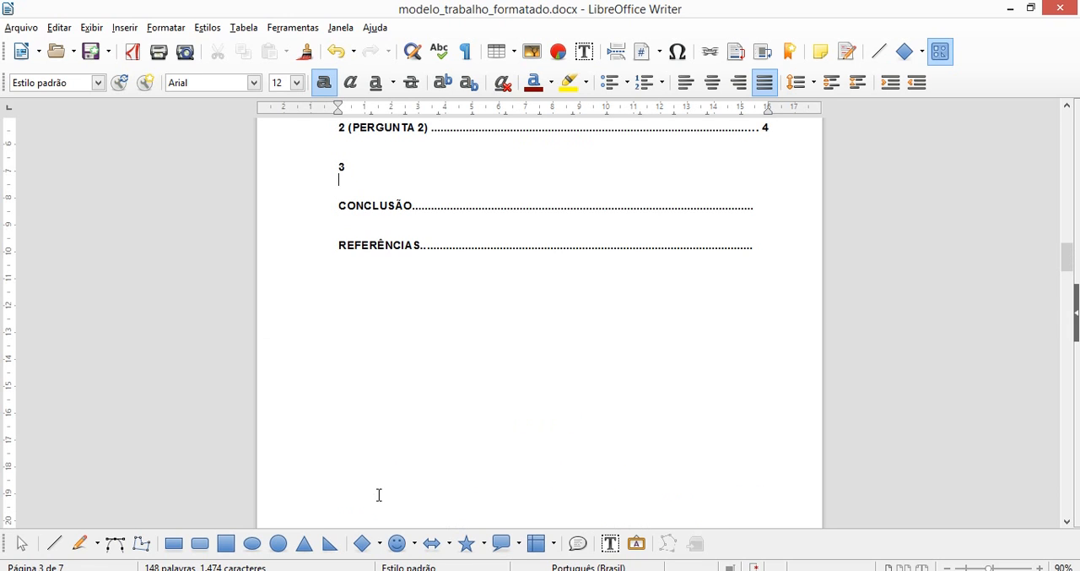
{"action": "key", "text": "Up"}
{"action": "key", "text": "Up"}
{"action": "key", "text": "Up"}
{"action": "key", "text": "Up"}
{"action": "key", "text": "Up"}
{"action": "key", "text": "Up"}
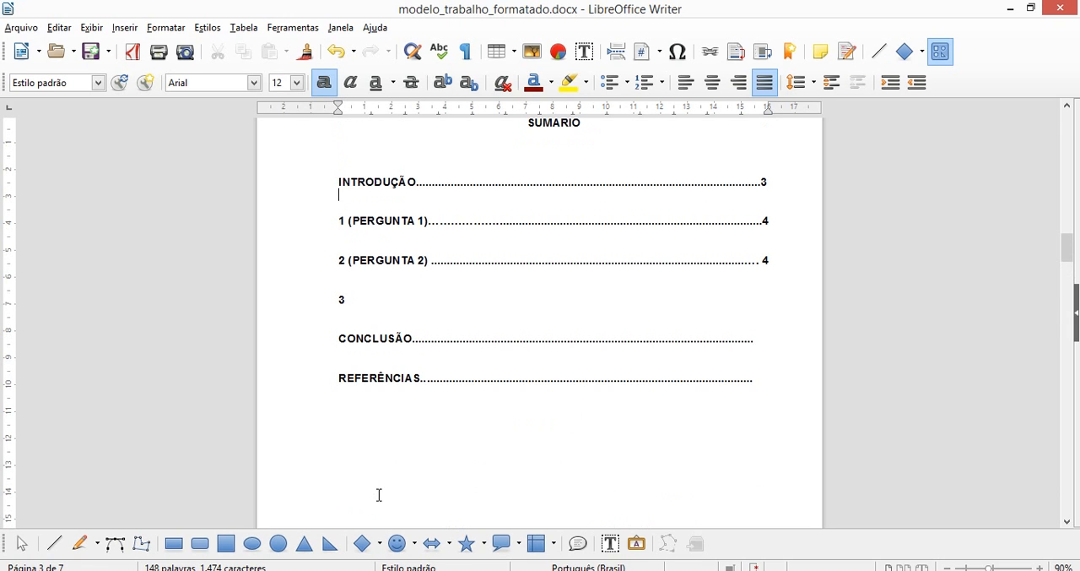
{"action": "key", "text": "Down"}
{"action": "key", "text": "shift+Right"}
{"action": "key", "text": "shift+Right"}
{"action": "key", "text": "shift+Right"}
{"action": "key", "text": "shift+Right"}
{"action": "key", "text": "shift+Right"}
{"action": "key", "text": "shift+Right"}
{"action": "key", "text": "shift+Right"}
{"action": "key", "text": "shift+Right"}
{"action": "key", "text": "shift+Right"}
{"action": "key", "text": "shift+Right"}
{"action": "key", "text": "shift+Right"}
{"action": "key", "text": "shift+Right"}
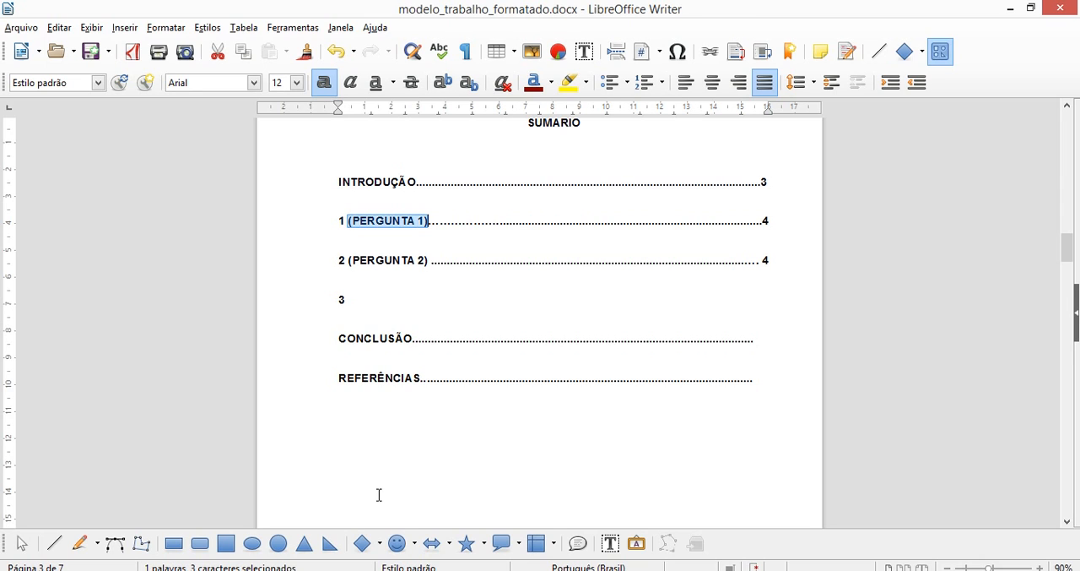
{"action": "key", "text": "shift+Left"}
{"action": "key", "text": "shift+Right"}
{"action": "mouse_move", "coordinate": [407, 569]}
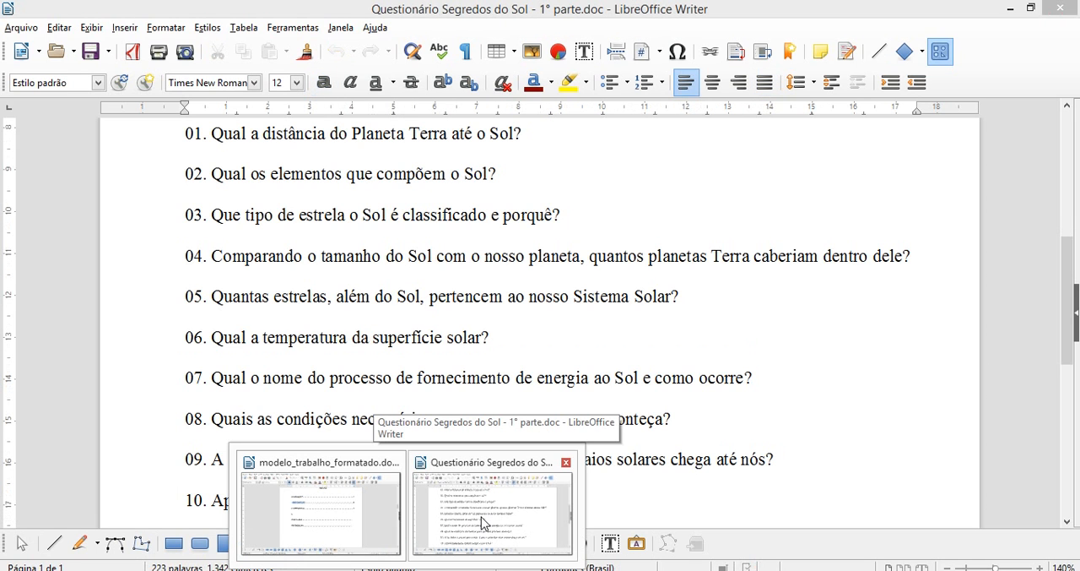
{"action": "left_click", "coordinate": [481, 516]}
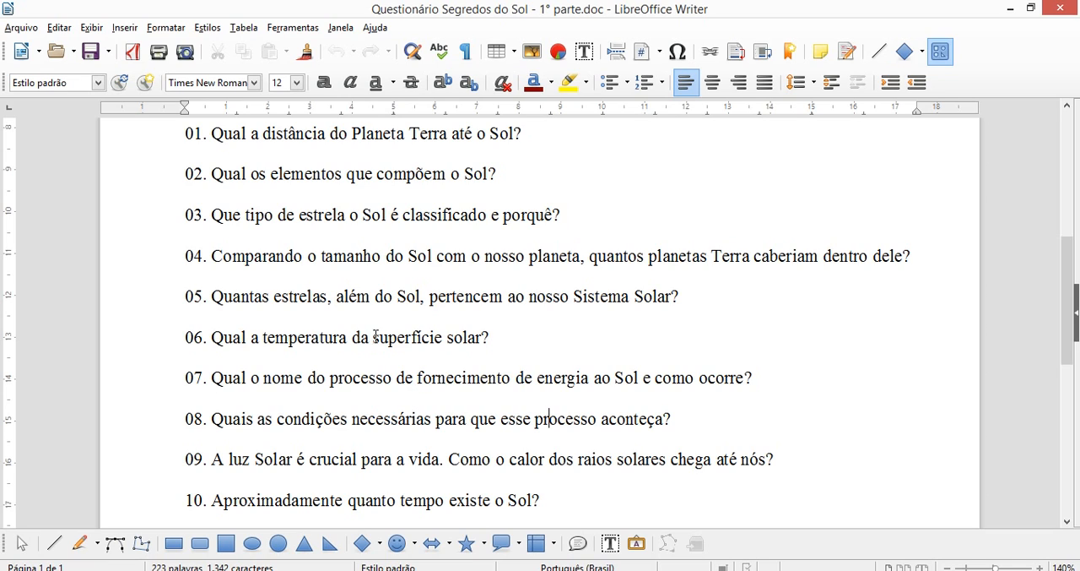
{"action": "triple_click", "coordinate": [214, 131]}
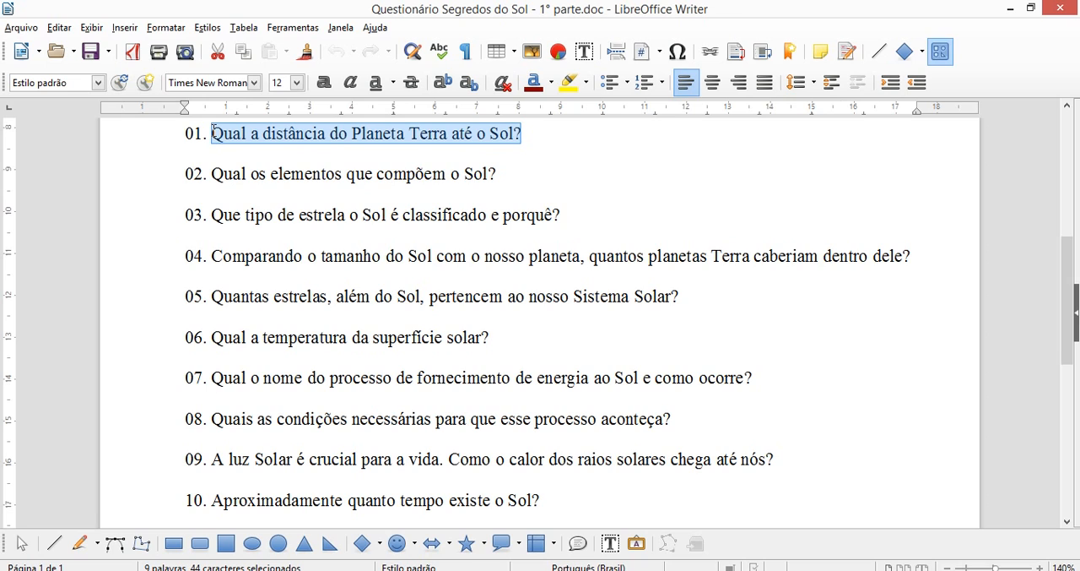
{"action": "key", "text": "ctrl+c"}
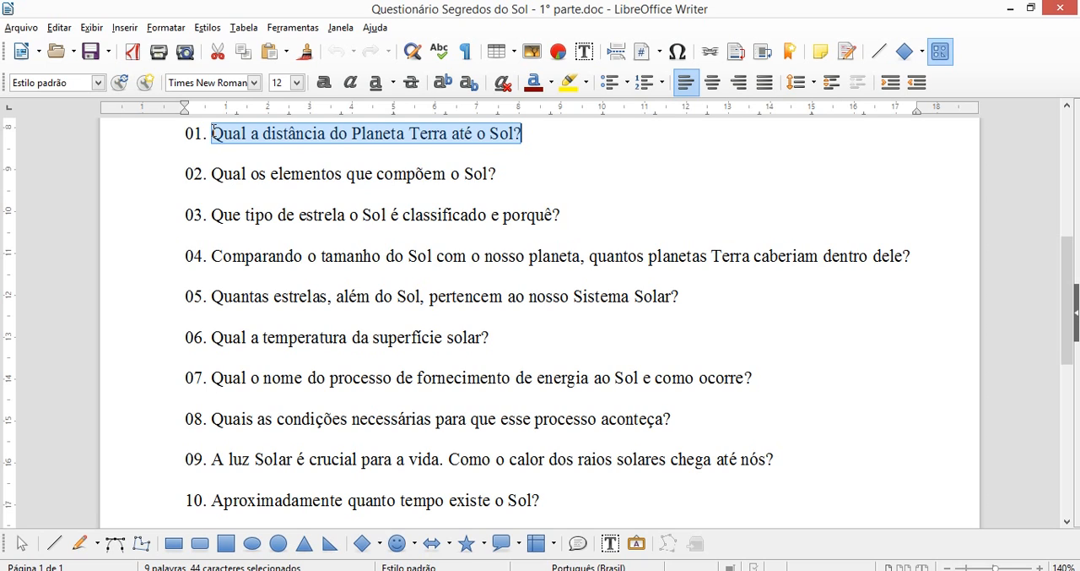
{"action": "mouse_move", "coordinate": [407, 570]}
{"action": "left_click", "coordinate": [384, 527]}
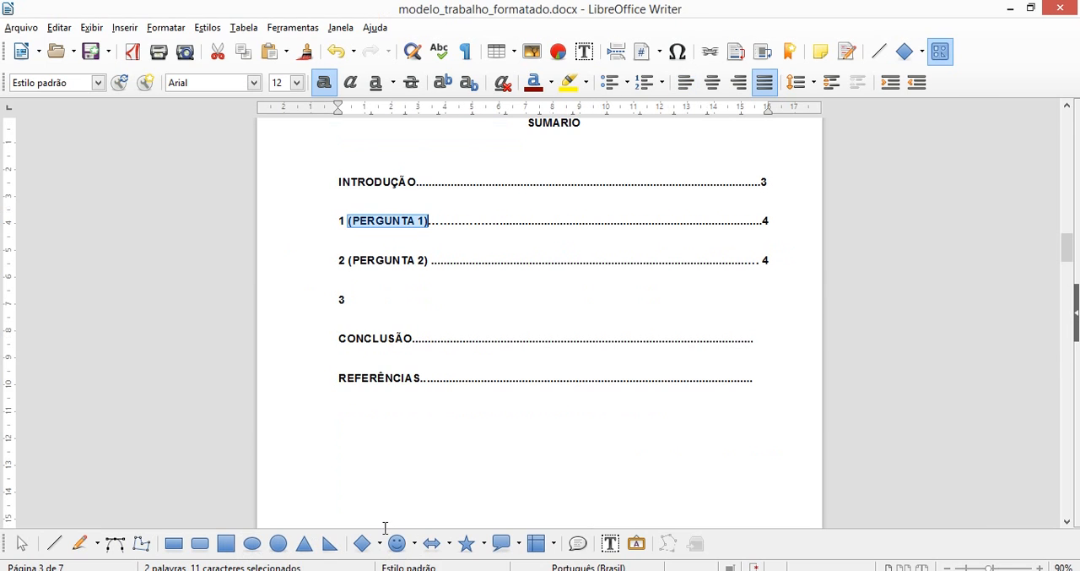
{"action": "key", "text": "ctrl+v"}
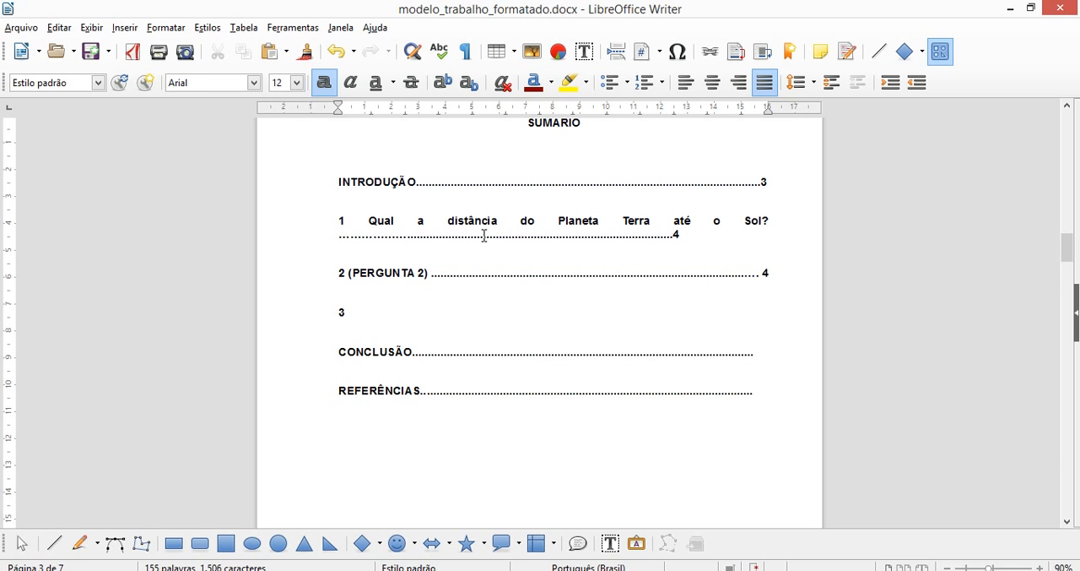
Adjust the dot leader of the first question in the SUMÁRIO so the entry fits one line with its page number at the margin.
{"action": "key", "text": "Delete"}
{"action": "key", "text": "Delete"}
{"action": "key", "text": "Delete"}
{"action": "key", "text": "Delete"}
{"action": "key", "text": "Delete"}
{"action": "key", "text": "Delete"}
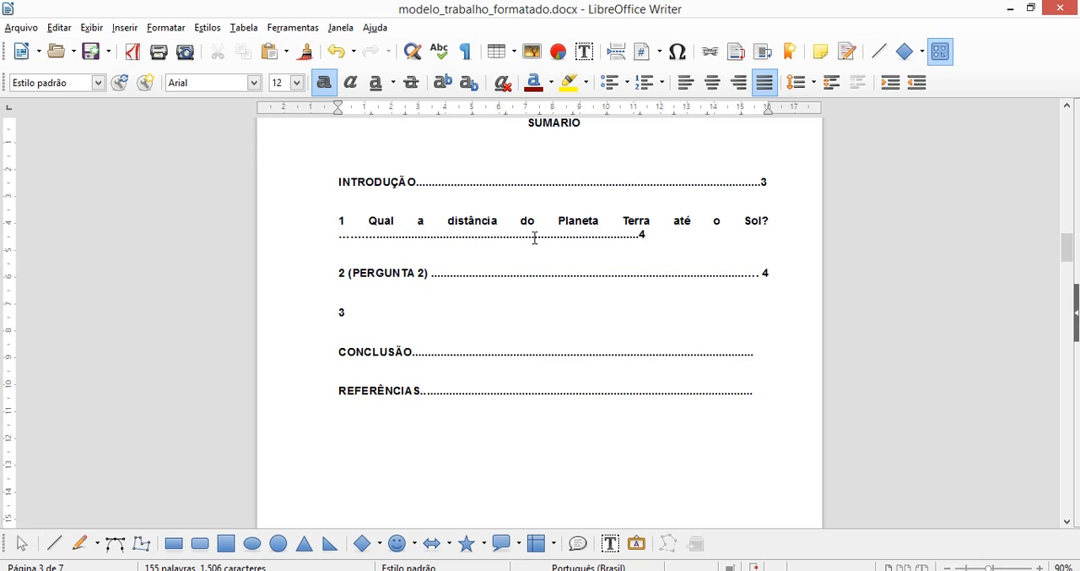
{"action": "key", "text": "Delete"}
{"action": "key", "text": "Delete"}
{"action": "key", "text": "Delete"}
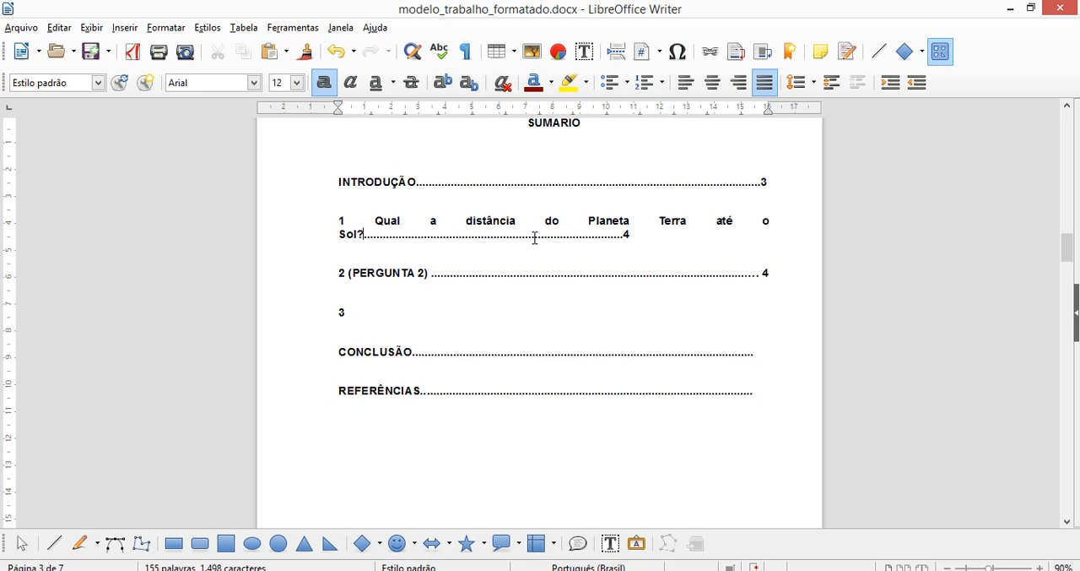
{"action": "key", "text": "Delete"}
{"action": "key", "text": "Delete"}
{"action": "key", "text": "Delete"}
{"action": "key", "text": "Delete"}
{"action": "key", "text": "Delete"}
{"action": "key", "text": "Delete"}
{"action": "key", "text": "Delete"}
{"action": "key", "text": "Delete"}
{"action": "key", "text": "Delete"}
{"action": "key", "text": "Delete"}
{"action": "key", "text": "Delete"}
{"action": "key", "text": "Delete"}
{"action": "key", "text": "Delete"}
{"action": "key", "text": "Delete"}
{"action": "key", "text": "Delete"}
{"action": "key", "text": "Delete"}
{"action": "key", "text": "Delete"}
{"action": "key", "text": "Delete"}
{"action": "key", "text": "Delete"}
{"action": "key", "text": "Delete"}
{"action": "key", "text": "Delete"}
{"action": "key", "text": "Delete"}
{"action": "key", "text": "Delete"}
{"action": "key", "text": "Delete"}
{"action": "key", "text": "Delete"}
{"action": "key", "text": "Delete"}
{"action": "key", "text": "Delete"}
{"action": "key", "text": "Delete"}
{"action": "key", "text": "Delete"}
{"action": "key", "text": "Delete"}
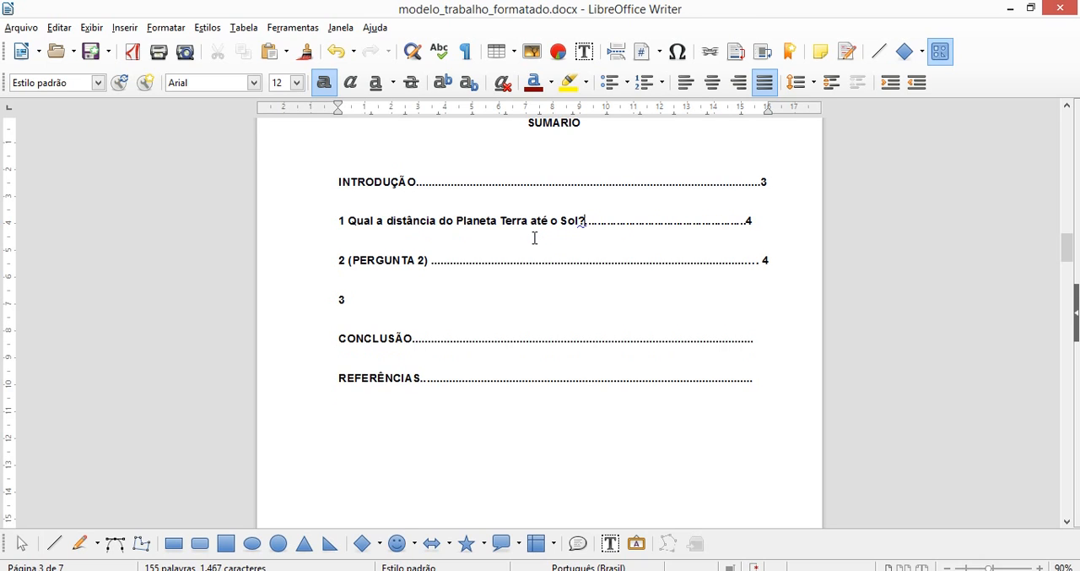
{"action": "type", "text": "...."}
{"action": "left_click", "coordinate": [458, 240]}
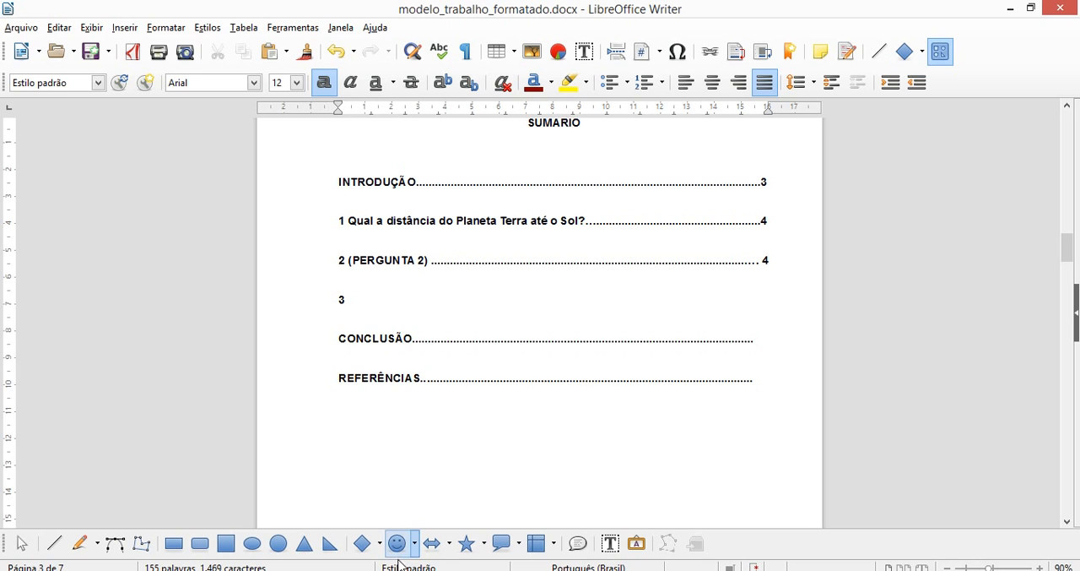
Copy "Qual os elementos que compõem o Sol?" from Questionário Segredos do Sol - 1° parte.doc and return to modelo_trabalho_formatado.docx.
{"action": "mouse_move", "coordinate": [408, 569]}
{"action": "left_click", "coordinate": [453, 544]}
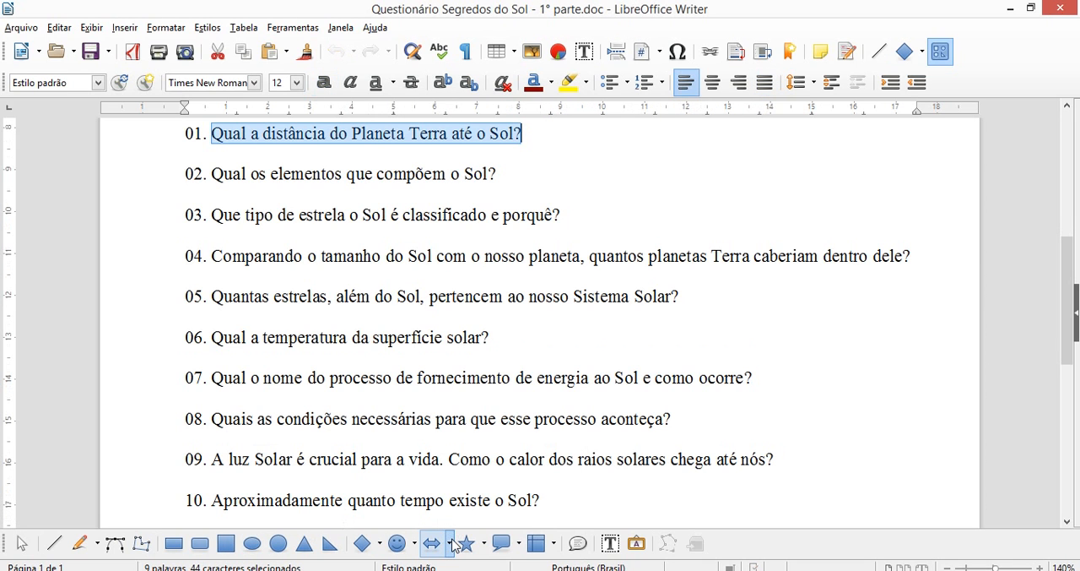
{"action": "left_click", "coordinate": [215, 173]}
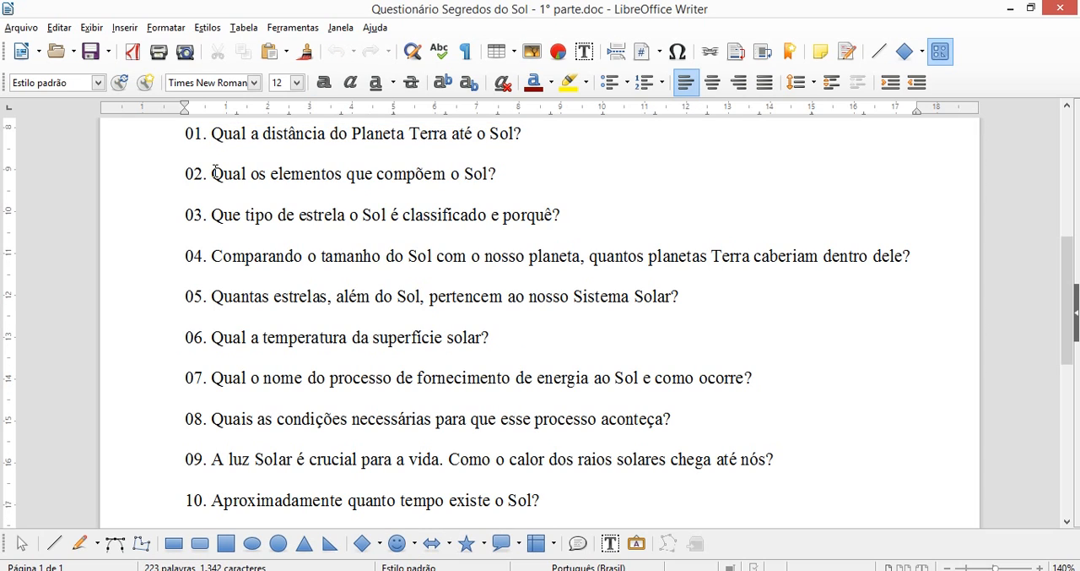
{"action": "key", "text": "shift+End"}
{"action": "key", "text": "ctrl+c"}
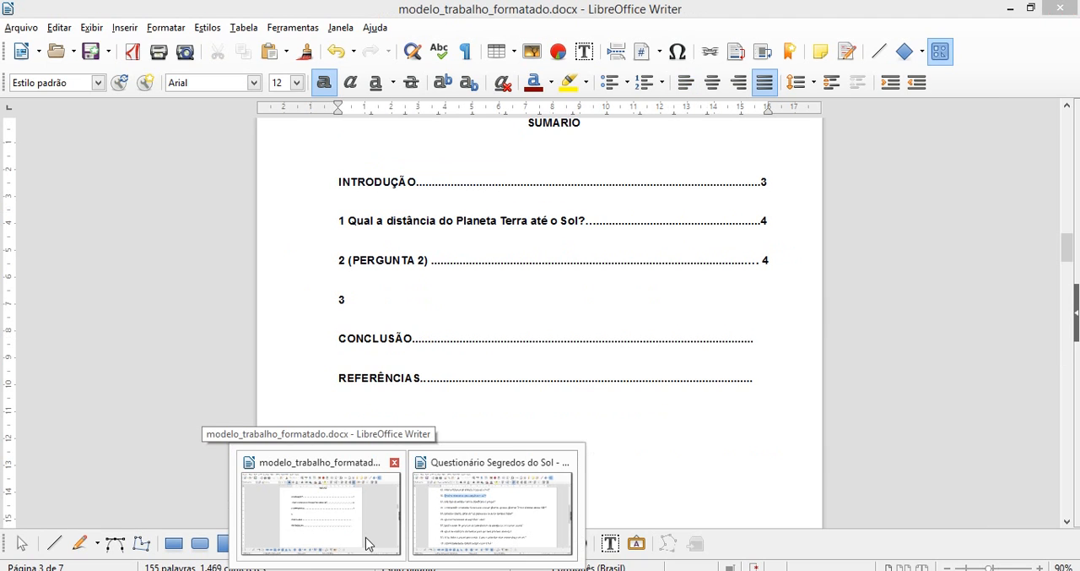
{"action": "left_click", "coordinate": [367, 544]}
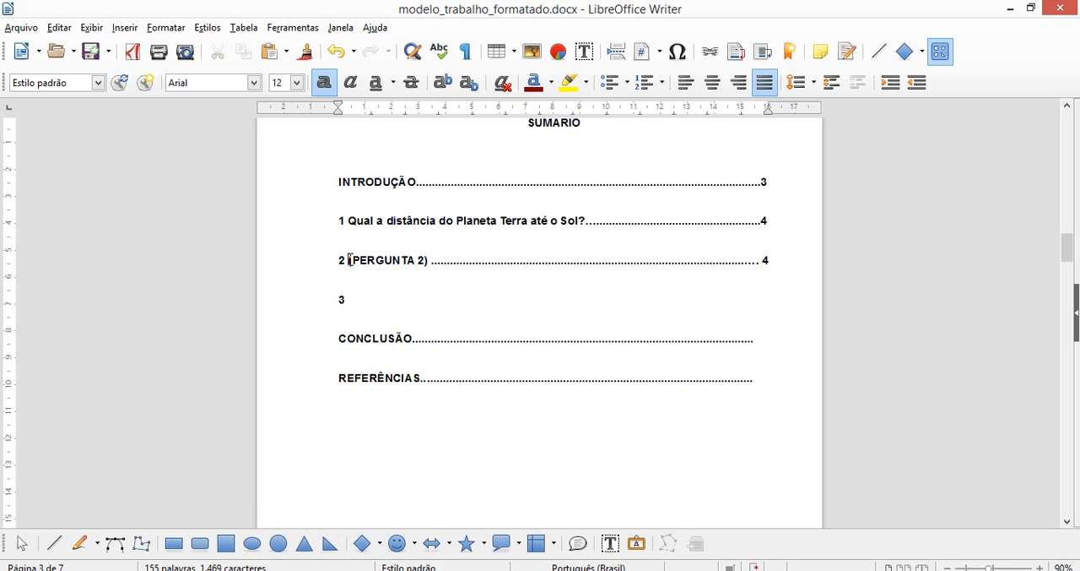
Replace the "(PERGUNTA 2)" placeholder in the SUMÁRIO with the copied question "Qual os elementos que compõem o Sol?".
{"action": "left_click_drag", "start_coordinate": [349, 260], "coordinate": [414, 260]}
{"action": "key", "text": "shift+Right"}
{"action": "key", "text": "shift+Right"}
{"action": "key", "text": "shift+Right"}
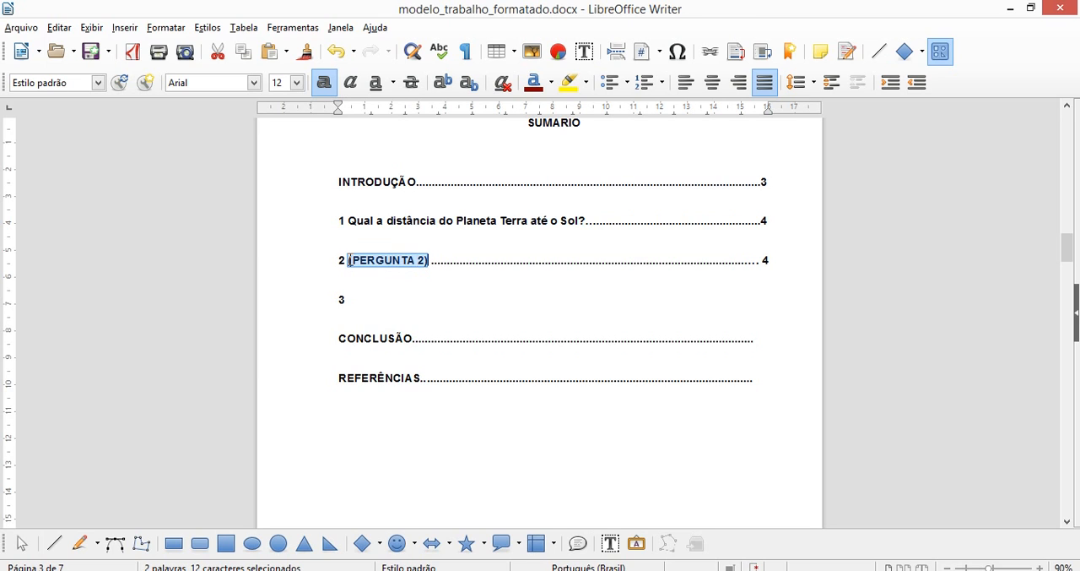
{"action": "key", "text": "Delete"}
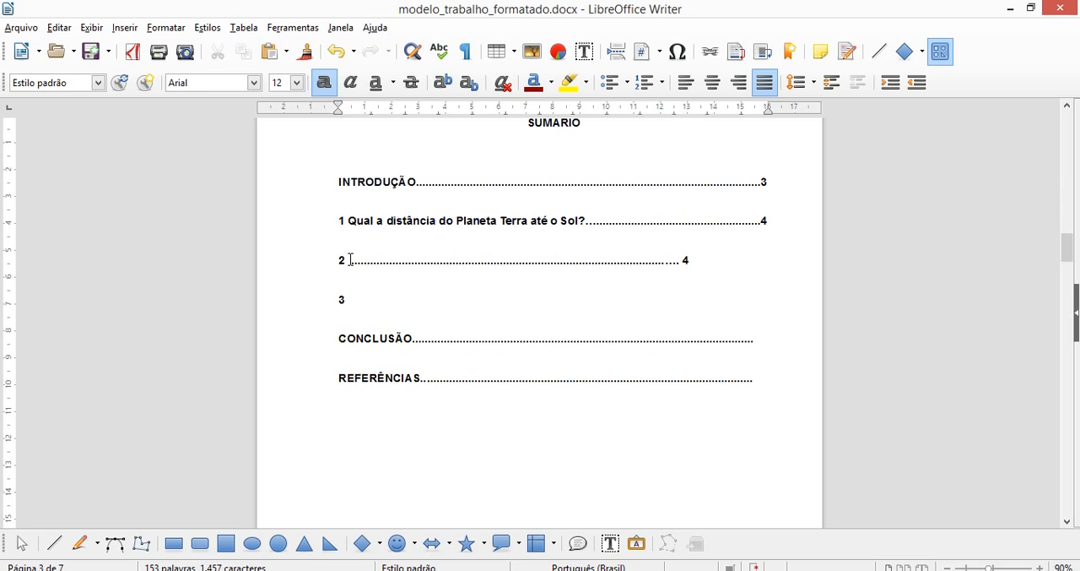
{"action": "key", "text": "ctrl+v"}
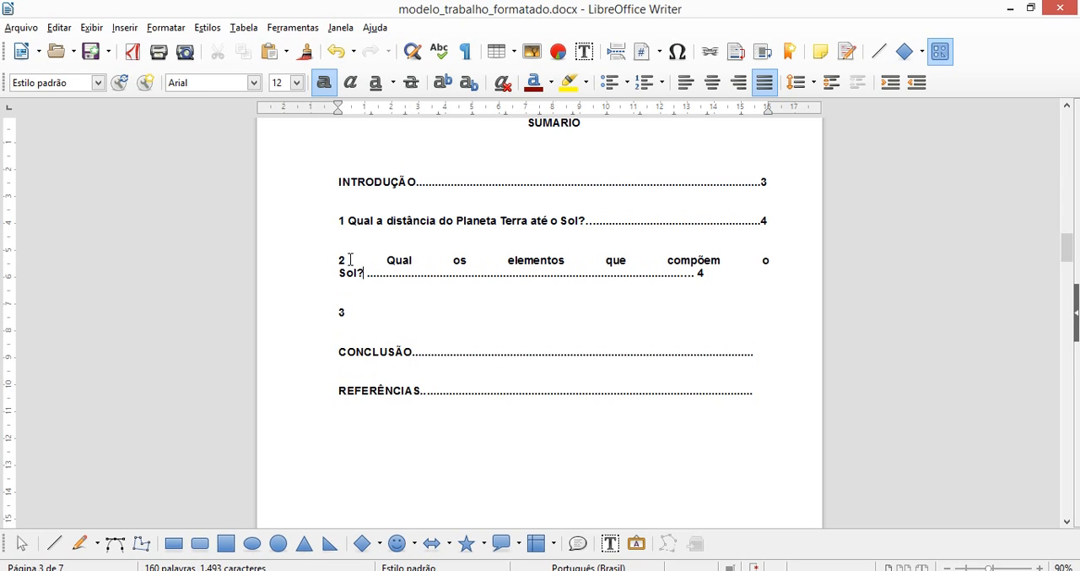
Shorten the dot leader of the second question in the SUMÁRIO so the entry fits on one line.
{"action": "key", "text": "Delete"}
{"action": "key", "text": "Delete"}
{"action": "key", "text": "Delete"}
{"action": "key", "text": "Delete"}
{"action": "key", "text": "Delete"}
{"action": "key", "text": "Delete"}
{"action": "key", "text": "Delete"}
{"action": "key", "text": "Delete"}
{"action": "key", "text": "Delete"}
{"action": "key", "text": "Delete"}
{"action": "key", "text": "Delete"}
{"action": "key", "text": "Delete"}
{"action": "key", "text": "Delete"}
{"action": "key", "text": "Delete"}
{"action": "key", "text": "Delete"}
{"action": "key", "text": "Delete"}
{"action": "key", "text": "Delete"}
{"action": "key", "text": "Delete"}
{"action": "key", "text": "Delete"}
{"action": "key", "text": "Delete"}
{"action": "key", "text": "Delete"}
{"action": "key", "text": "Delete"}
{"action": "key", "text": "Delete"}
{"action": "key", "text": "Delete"}
{"action": "key", "text": "Delete"}
{"action": "key", "text": "Delete"}
{"action": "key", "text": "Delete"}
{"action": "key", "text": "Delete"}
{"action": "key", "text": "Delete"}
{"action": "key", "text": "Delete"}
{"action": "key", "text": "Delete"}
{"action": "key", "text": "Delete"}
{"action": "key", "text": "Delete"}
{"action": "key", "text": "Delete"}
{"action": "key", "text": "Delete"}
{"action": "key", "text": "Delete"}
{"action": "key", "text": "Delete"}
{"action": "key", "text": "Delete"}
{"action": "key", "text": "Delete"}
{"action": "key", "text": "Delete"}
{"action": "key", "text": "Delete"}
{"action": "key", "text": "Delete"}
{"action": "key", "text": "Delete"}
{"action": "key", "text": "Delete"}
{"action": "key", "text": "Delete"}
{"action": "key", "text": "Delete"}
{"action": "key", "text": "Delete"}
{"action": "key", "text": "Delete"}
{"action": "key", "text": "Delete"}
{"action": "key", "text": "Delete"}
{"action": "key", "text": "Delete"}
{"action": "key", "text": "Delete"}
{"action": "key", "text": "Delete"}
{"action": "key", "text": "Delete"}
{"action": "key", "text": "Delete"}
{"action": "key", "text": "Delete"}
{"action": "key", "text": "Delete"}
{"action": "key", "text": "Delete"}
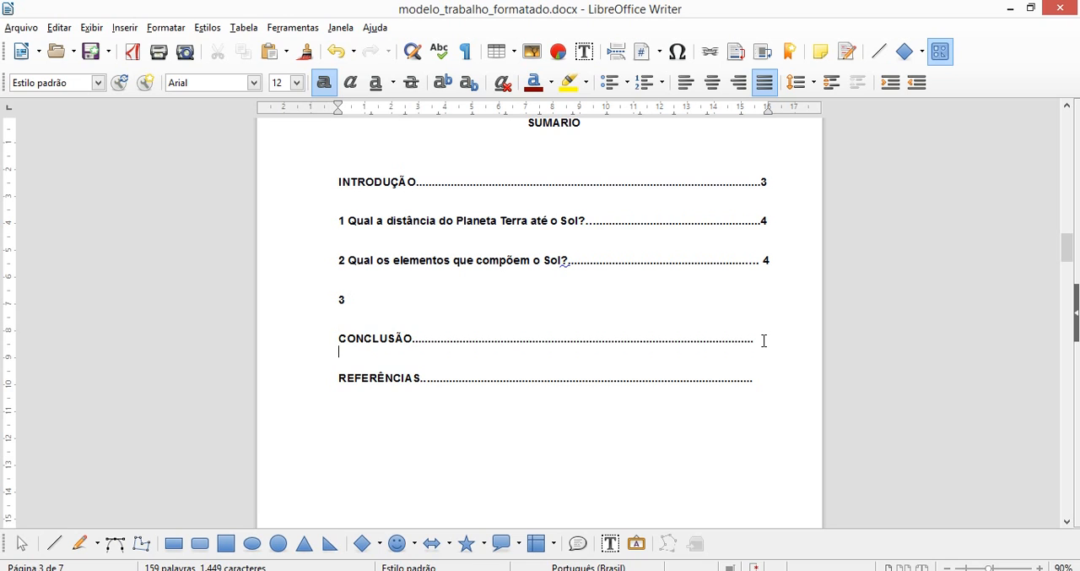
Go past the end of the SUMÁRIO page and review the INTRODUÇÃO heading and its paragraphs.
{"action": "key", "text": "Down"}
{"action": "key", "text": "Down"}
{"action": "key", "text": "Down"}
{"action": "key", "text": "Down"}
{"action": "key", "text": "Down"}
{"action": "key", "text": "Down"}
{"action": "key", "text": "Down"}
{"action": "key", "text": "Down"}
{"action": "key", "text": "Down"}
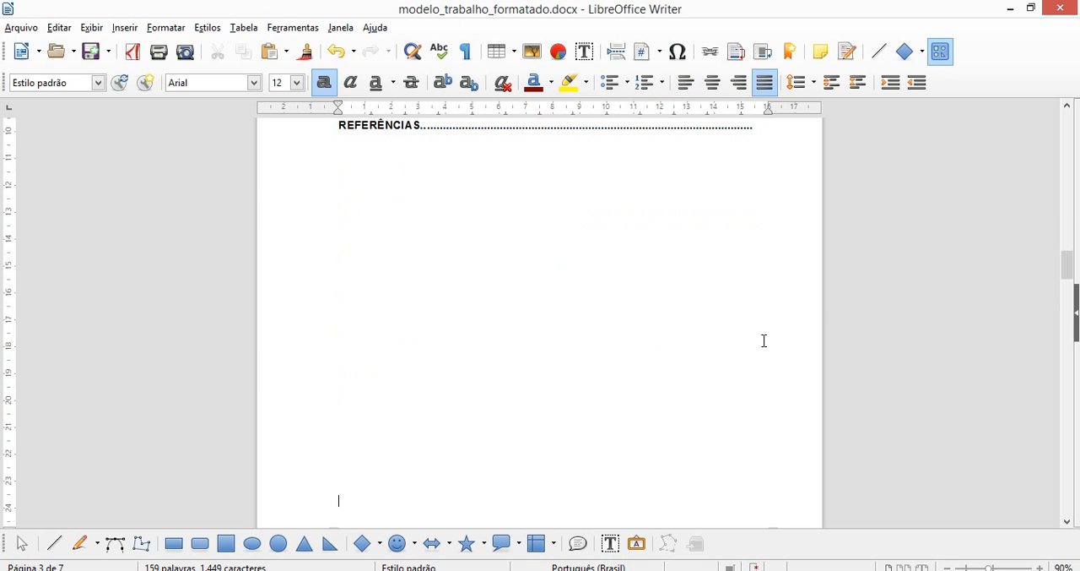
{"action": "key", "text": "Down"}
{"action": "key", "text": "Down"}
{"action": "key", "text": "Down"}
{"action": "key", "text": "Down"}
{"action": "key", "text": "Down"}
{"action": "key", "text": "Down"}
{"action": "key", "text": "Down"}
{"action": "key", "text": "Down"}
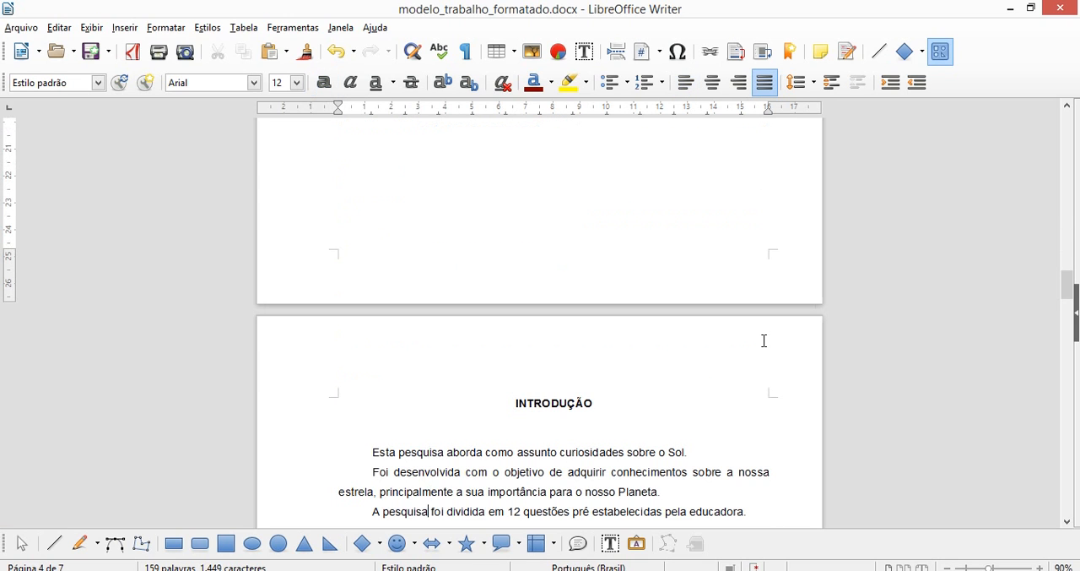
{"action": "key", "text": "Down"}
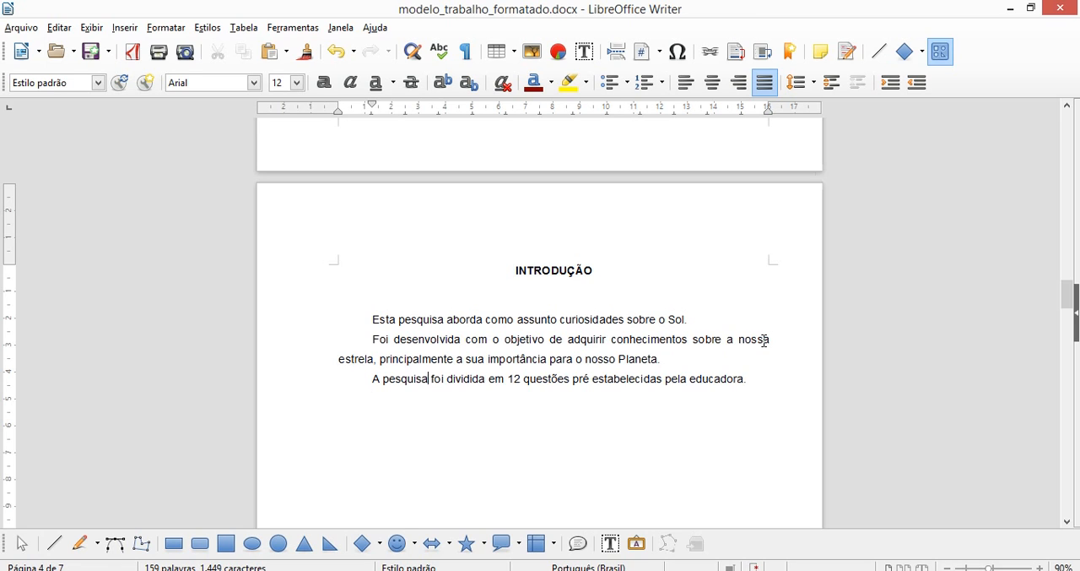
{"action": "key", "text": "Up"}
{"action": "key", "text": "Up"}
{"action": "key", "text": "Up"}
Examine the page after the INTRODUÇÃO, checking its page number and the numbered question and "(resposta)" placeholders.
{"action": "key", "text": "Down"}
{"action": "key", "text": "Down"}
{"action": "key", "text": "Down"}
{"action": "key", "text": "Down"}
{"action": "key", "text": "Down"}
{"action": "key", "text": "Down"}
{"action": "key", "text": "Down"}
{"action": "key", "text": "Down"}
{"action": "key", "text": "Down"}
{"action": "key", "text": "Down"}
{"action": "key", "text": "Down"}
{"action": "key", "text": "Down"}
{"action": "key", "text": "Down"}
{"action": "key", "text": "Down"}
{"action": "key", "text": "Down"}
{"action": "key", "text": "Down"}
{"action": "key", "text": "Down"}
{"action": "key", "text": "Down"}
{"action": "key", "text": "Down"}
{"action": "key", "text": "Down"}
{"action": "key", "text": "Down"}
{"action": "key", "text": "Down"}
{"action": "key", "text": "Down"}
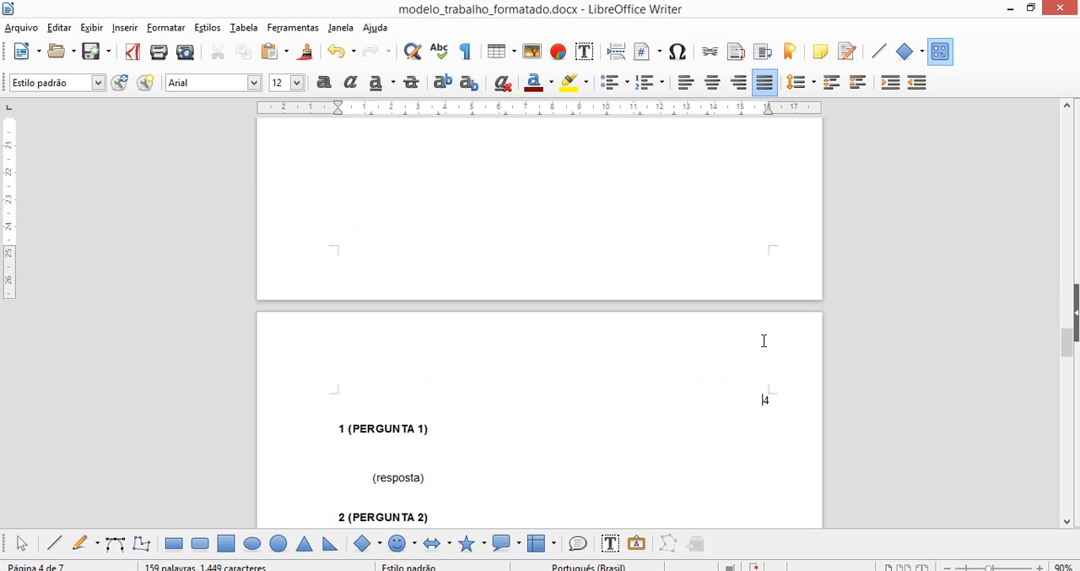
{"action": "key", "text": "Down"}
{"action": "key", "text": "Down"}
{"action": "key", "text": "Down"}
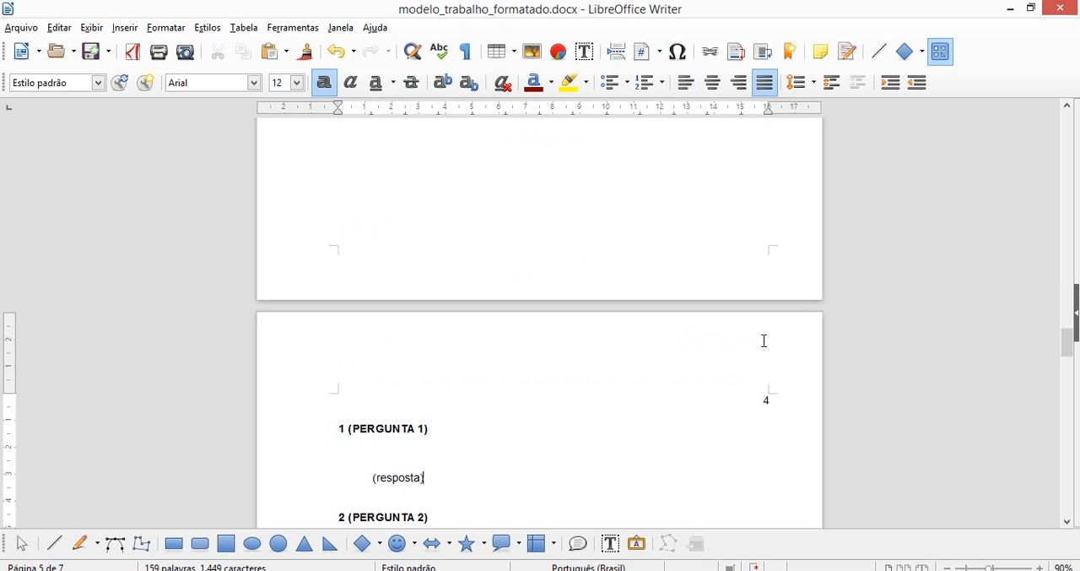
{"action": "key", "text": "Up"}
{"action": "key", "text": "Up"}
{"action": "key", "text": "Up"}
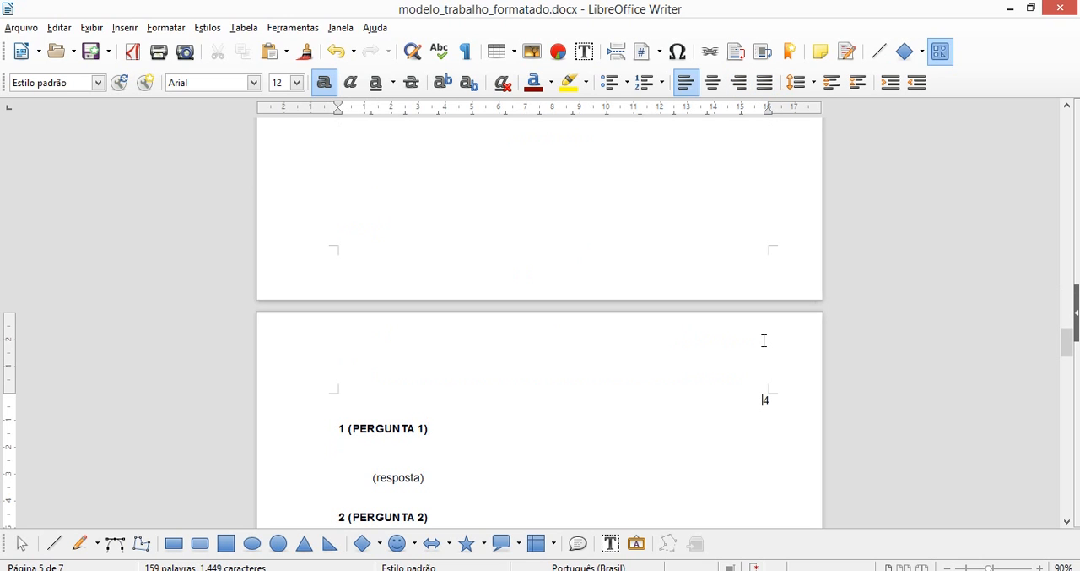